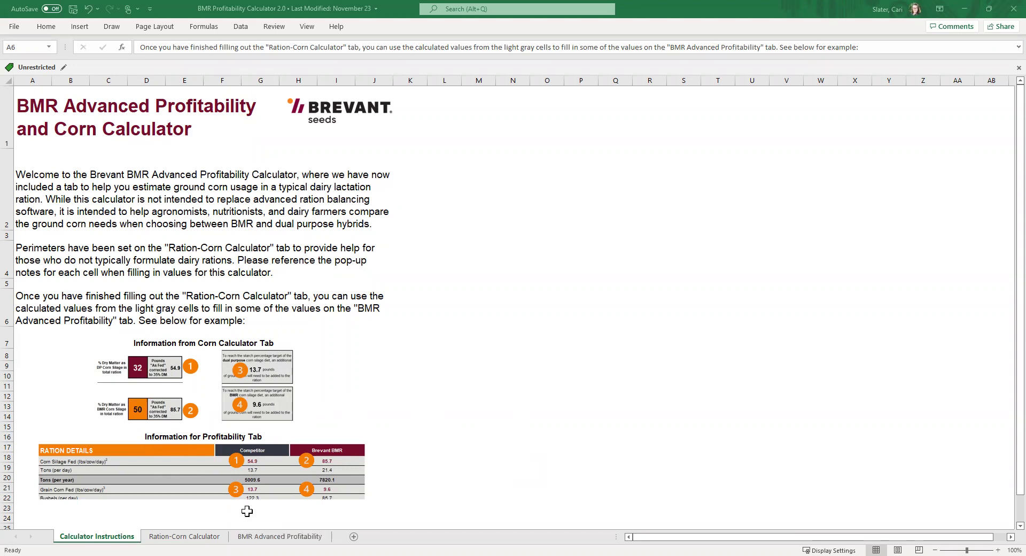
{"action": "left_click", "coordinate": [180, 537]}
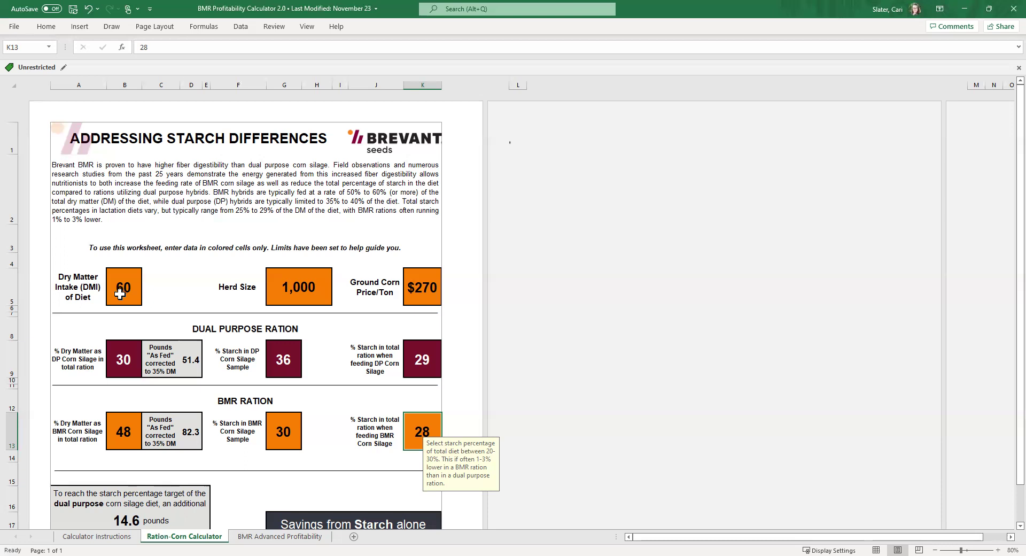
- Change the Dry Matter Intake in B5 from 60 to 56
{"action": "left_click", "coordinate": [120, 294]}
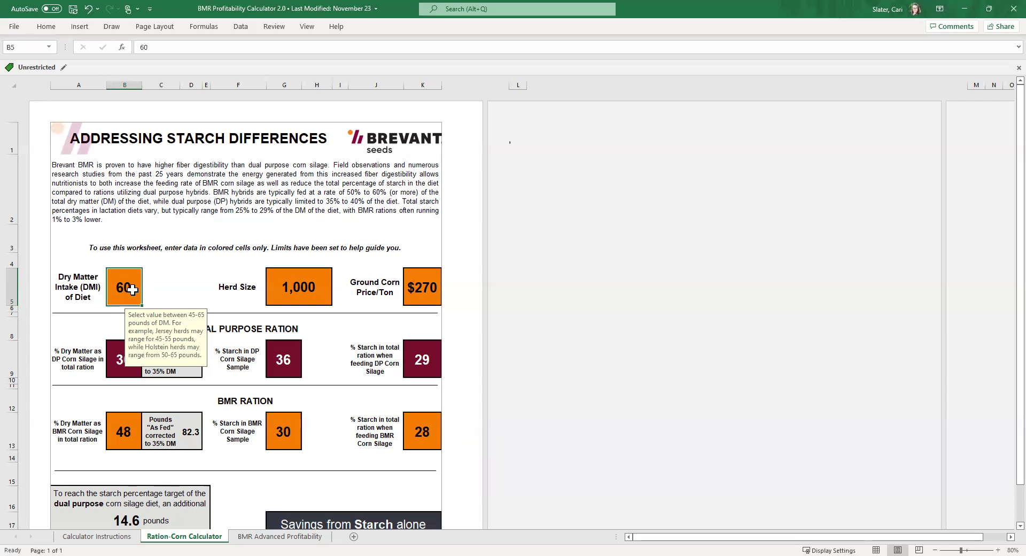
{"action": "type", "text": "56"}
{"action": "key", "text": "Return"}
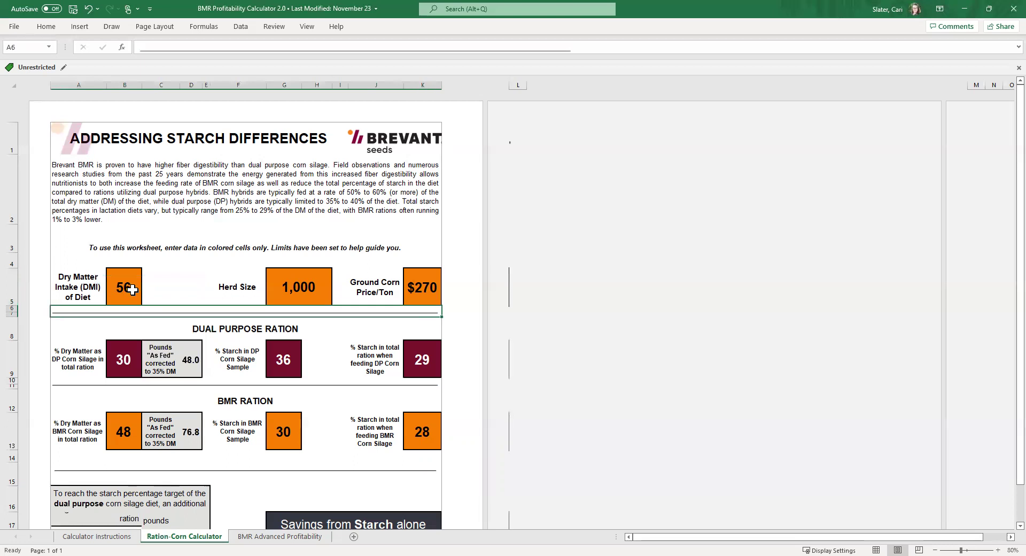
- Try a Dry Matter Intake of 66, retry after the validation error, and re-enter 56
{"action": "left_click", "coordinate": [133, 290]}
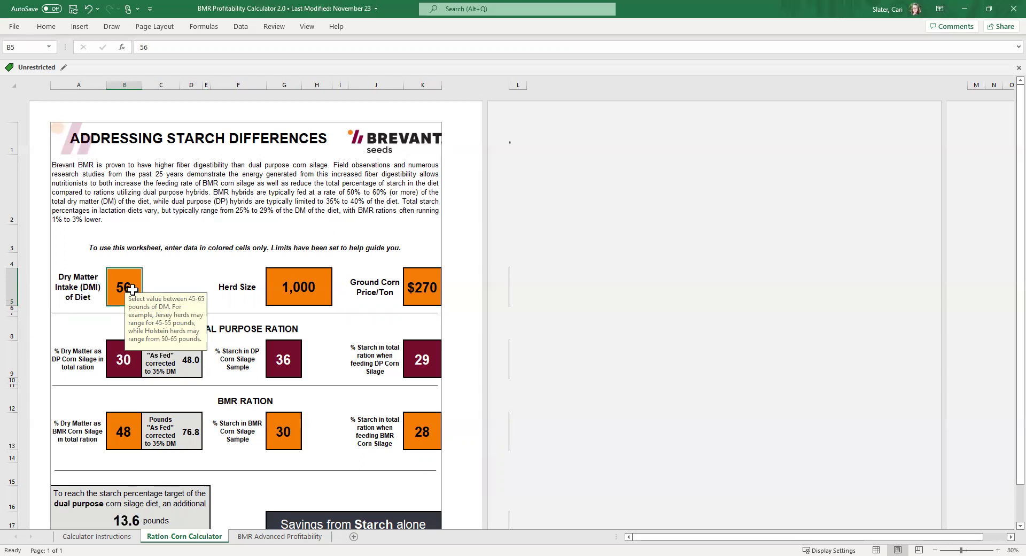
{"action": "type", "text": "66"}
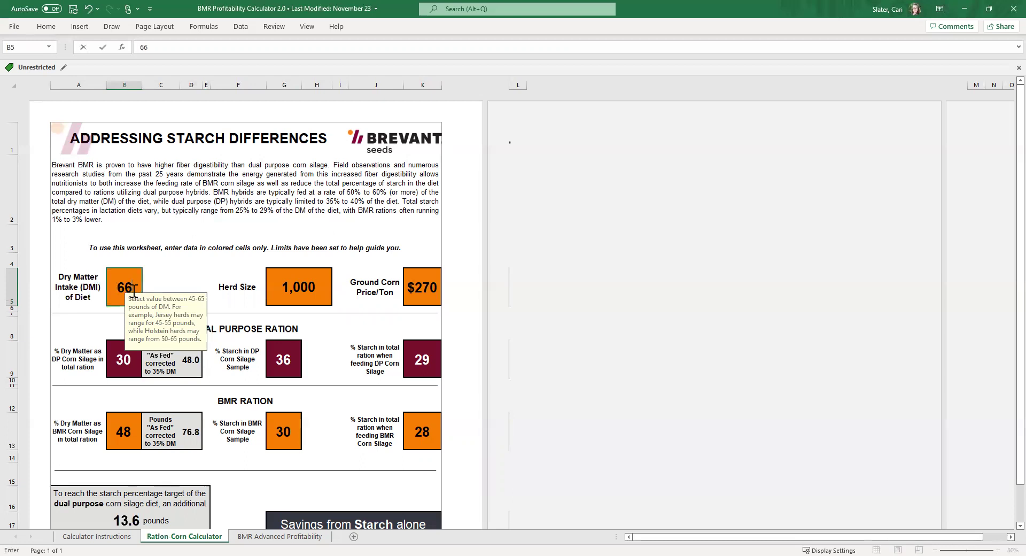
{"action": "key", "text": "Return"}
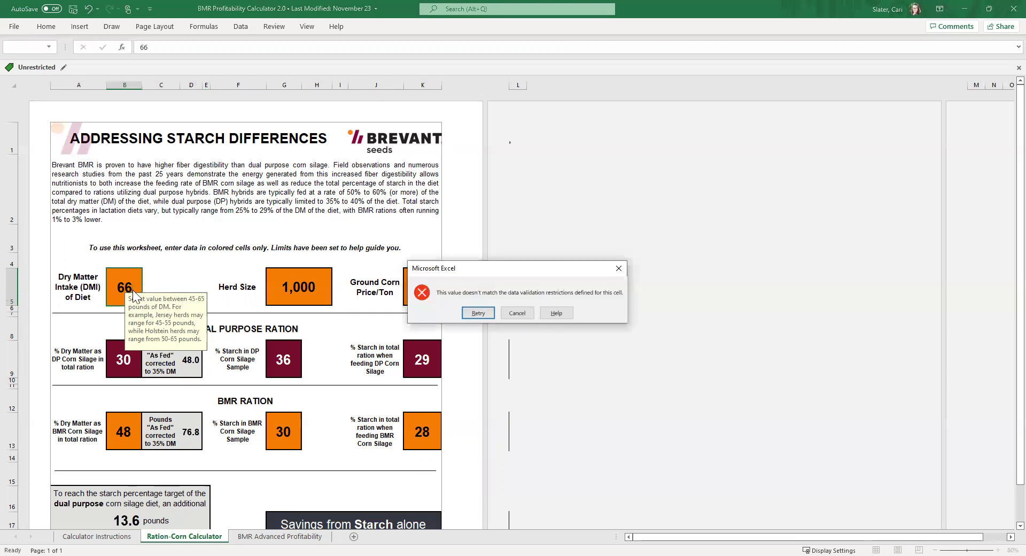
{"action": "left_click", "coordinate": [478, 313]}
{"action": "type", "text": "56"}
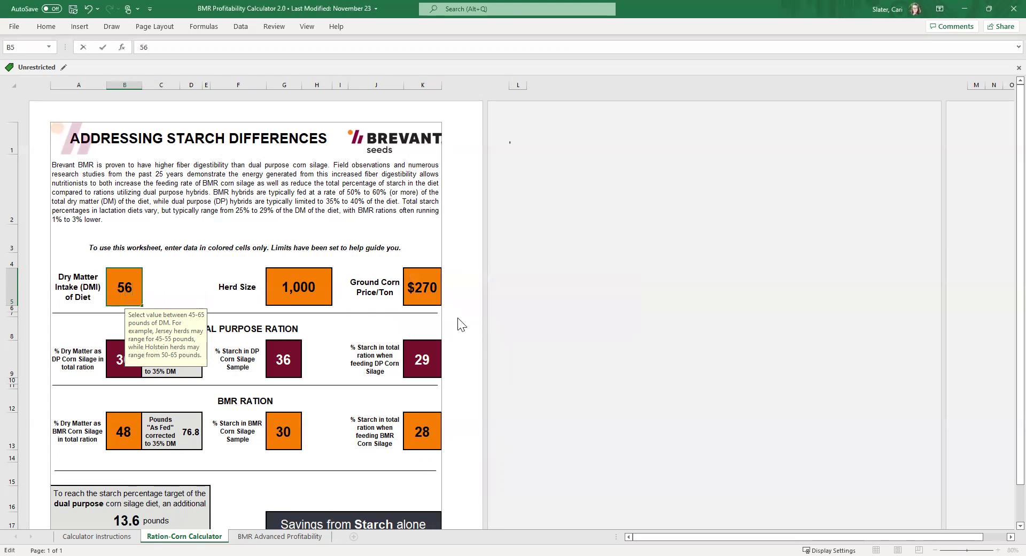
{"action": "key", "text": "Return"}
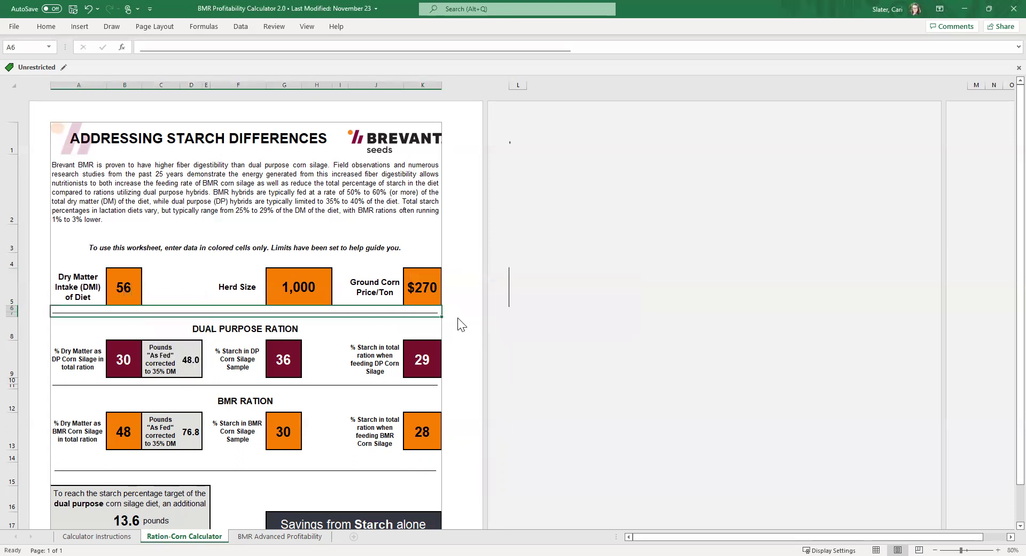
- Enter 500 as the Herd Size in G5, replacing 1,000
{"action": "left_click", "coordinate": [303, 286]}
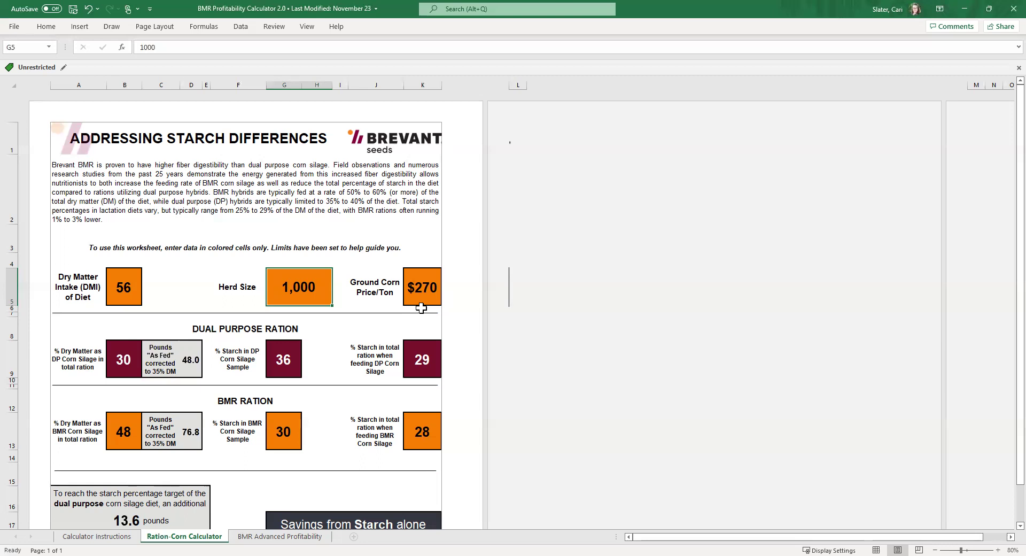
{"action": "type", "text": "500"}
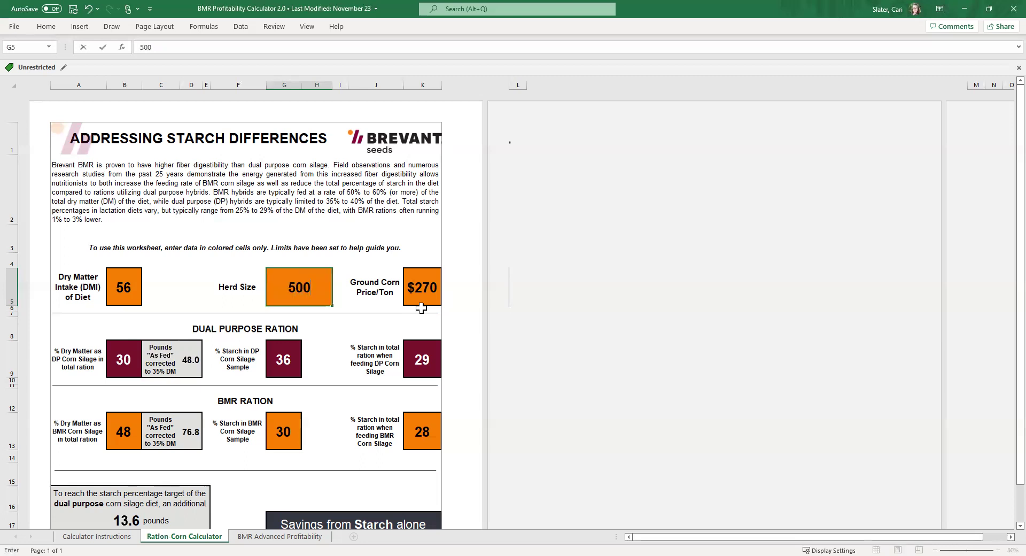
{"action": "key", "text": "Return"}
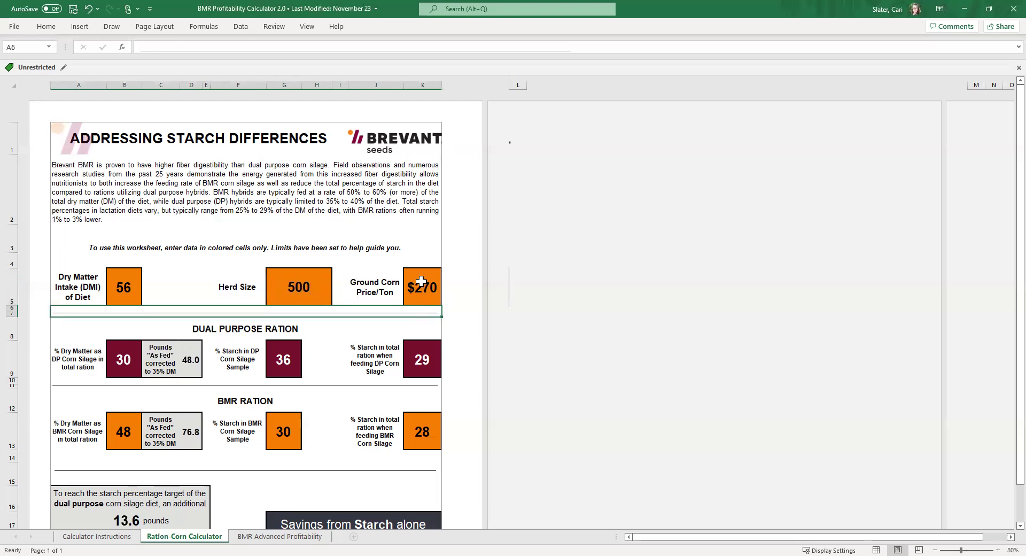
- Set the Ground Corn Price/Ton in K5 to $275
{"action": "left_click", "coordinate": [422, 283]}
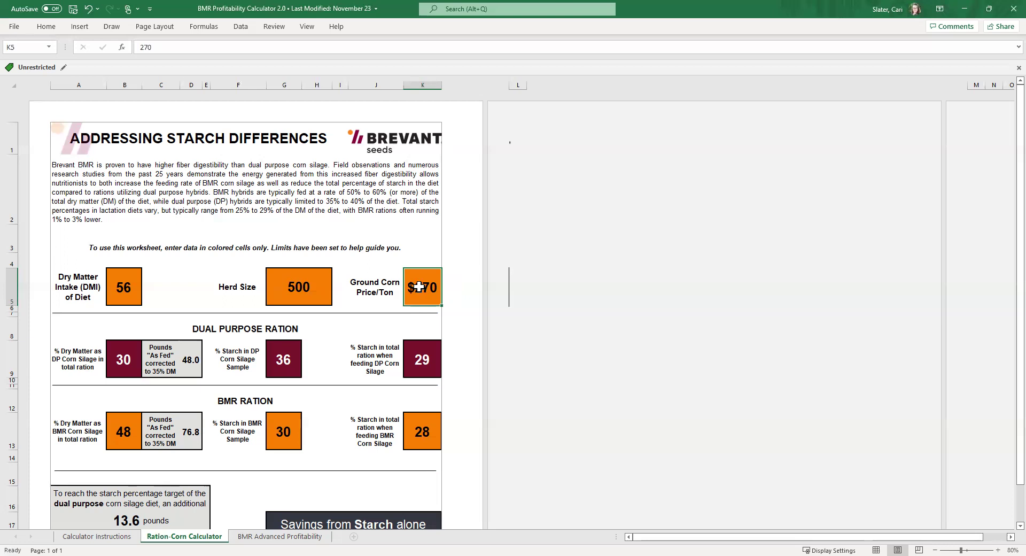
{"action": "type", "text": "275"}
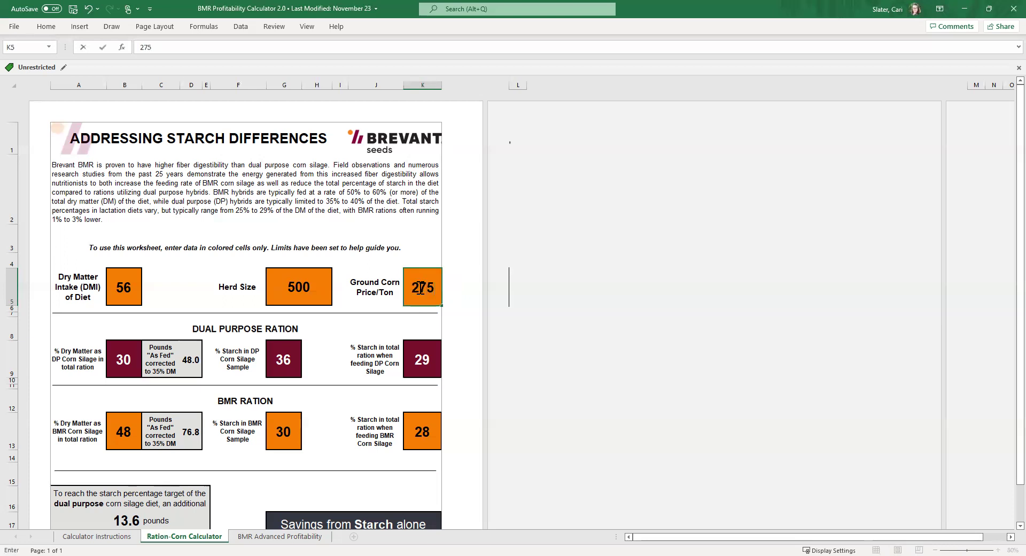
{"action": "key", "text": "Return"}
- Enter 35% as the dual purpose corn silage dry matter share in B9
{"action": "left_click", "coordinate": [133, 369]}
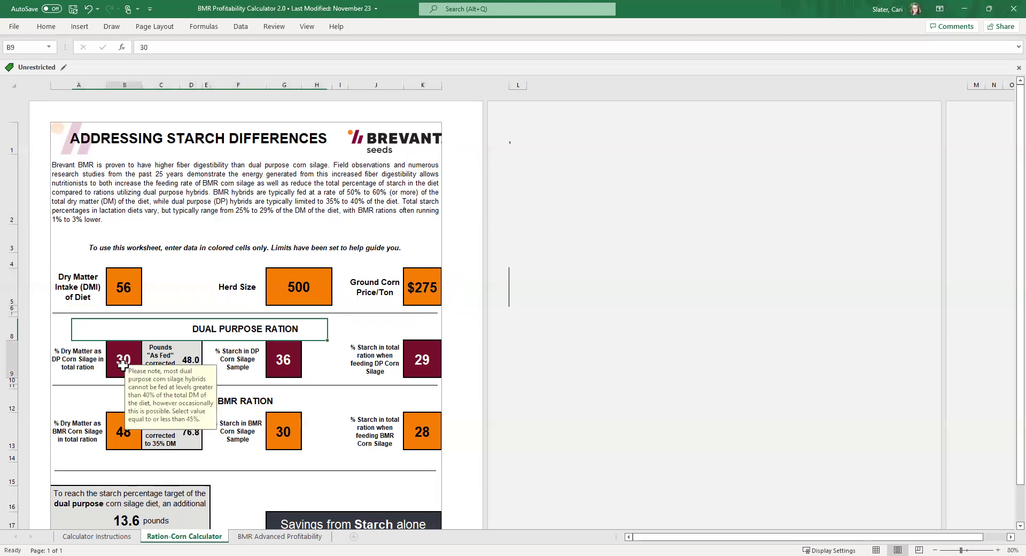
{"action": "scroll", "coordinate": [140, 385], "scroll_direction": "down", "scroll_amount": 1}
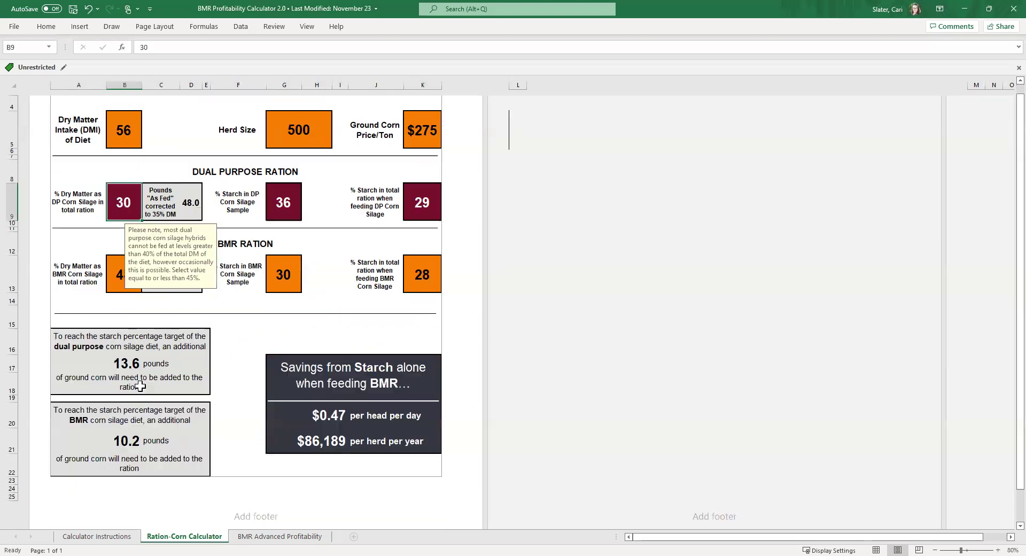
{"action": "scroll", "coordinate": [140, 385], "scroll_direction": "up", "scroll_amount": 1}
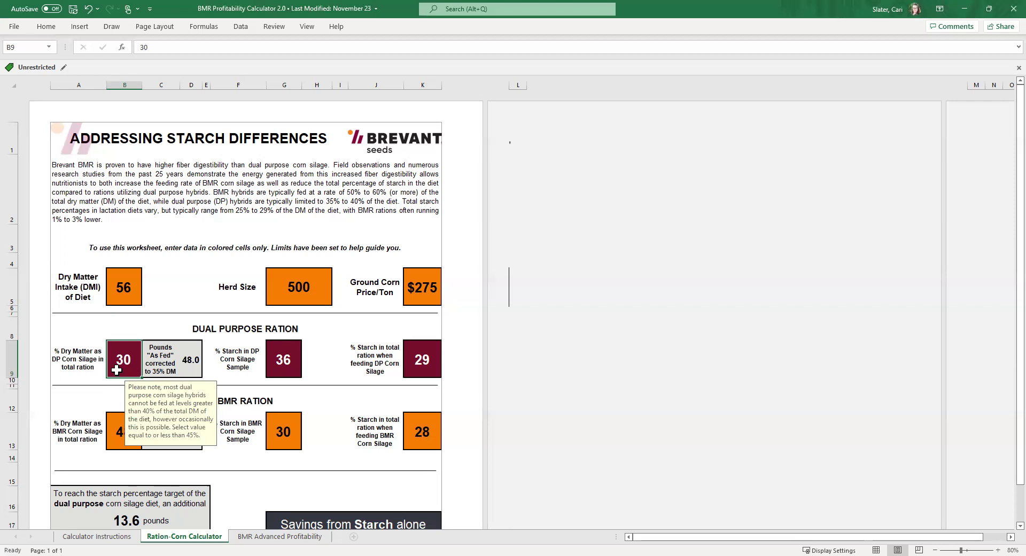
{"action": "type", "text": "35"}
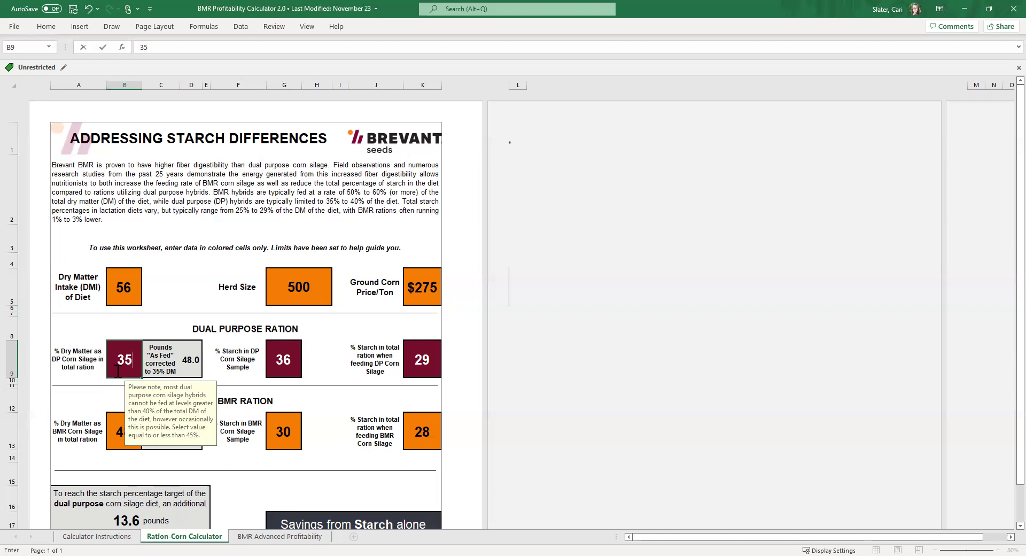
{"action": "key", "text": "Tab"}
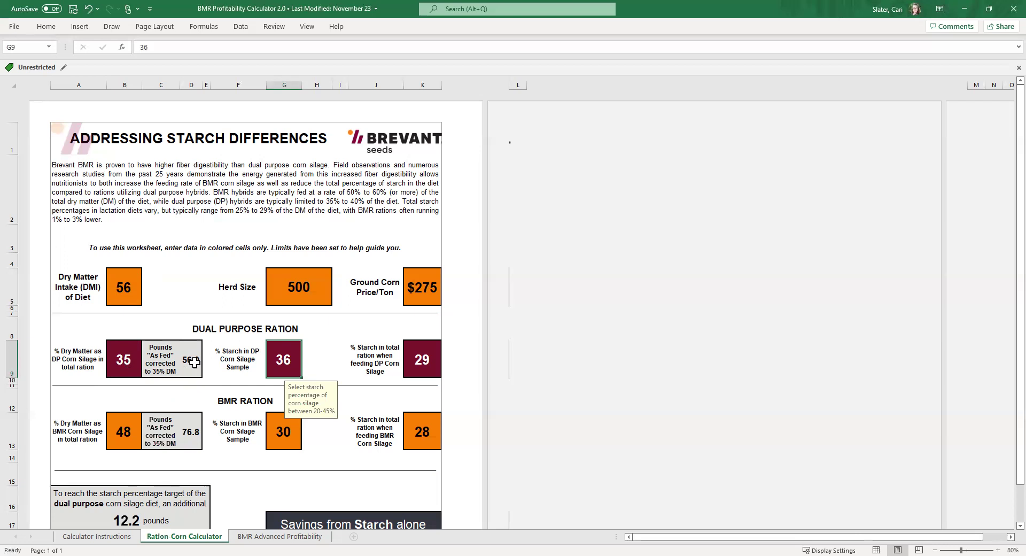
- Change the dual purpose corn silage share in B9 to 34%
{"action": "left_click", "coordinate": [123, 359]}
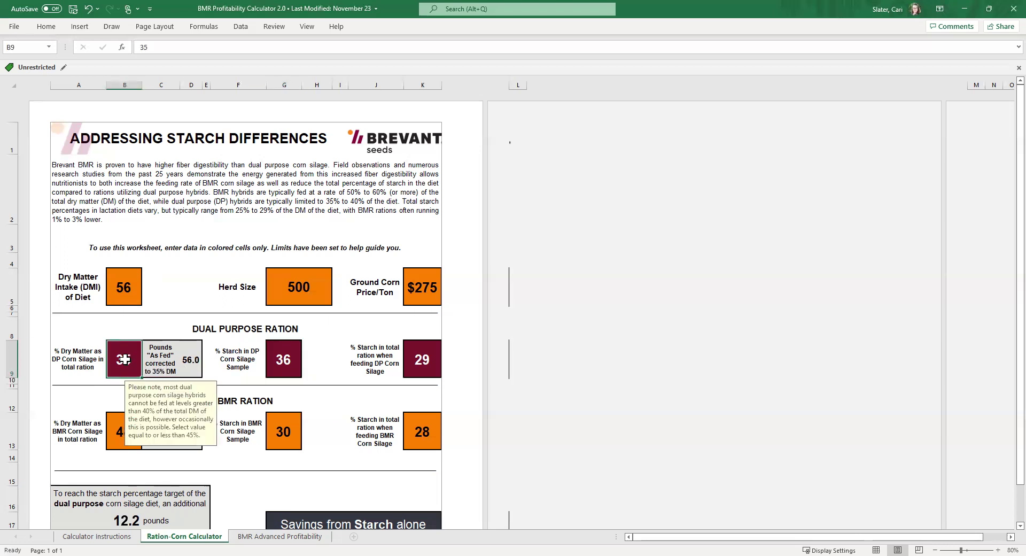
{"action": "type", "text": "34"}
{"action": "key", "text": "Return"}
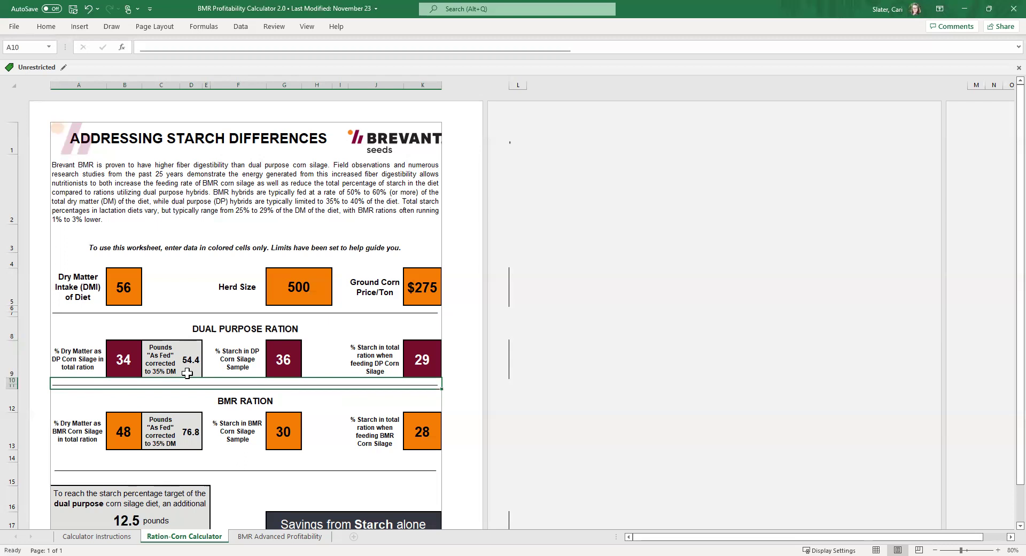
- Enter 37% as the dual purpose silage sample starch in G9
{"action": "left_click", "coordinate": [281, 368]}
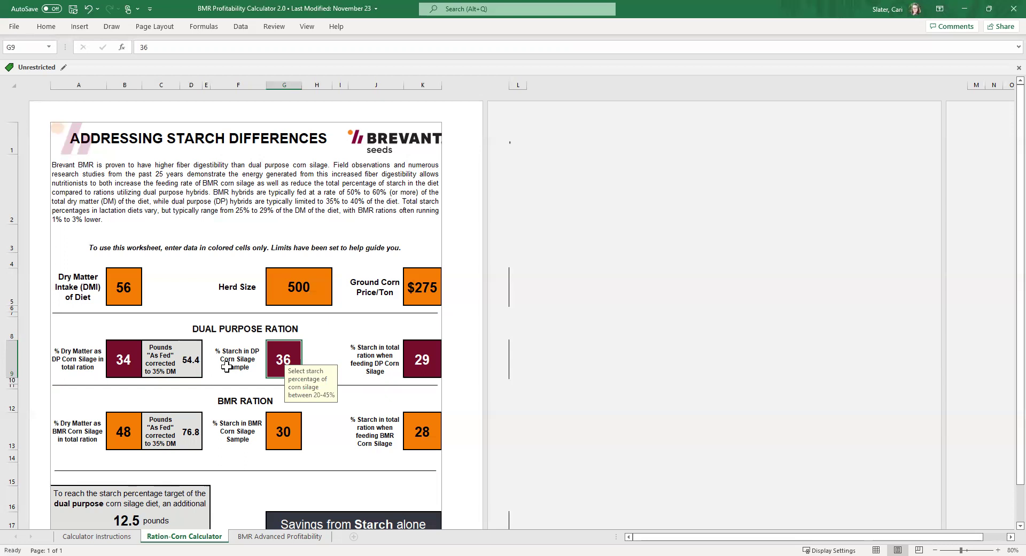
{"action": "type", "text": "37"}
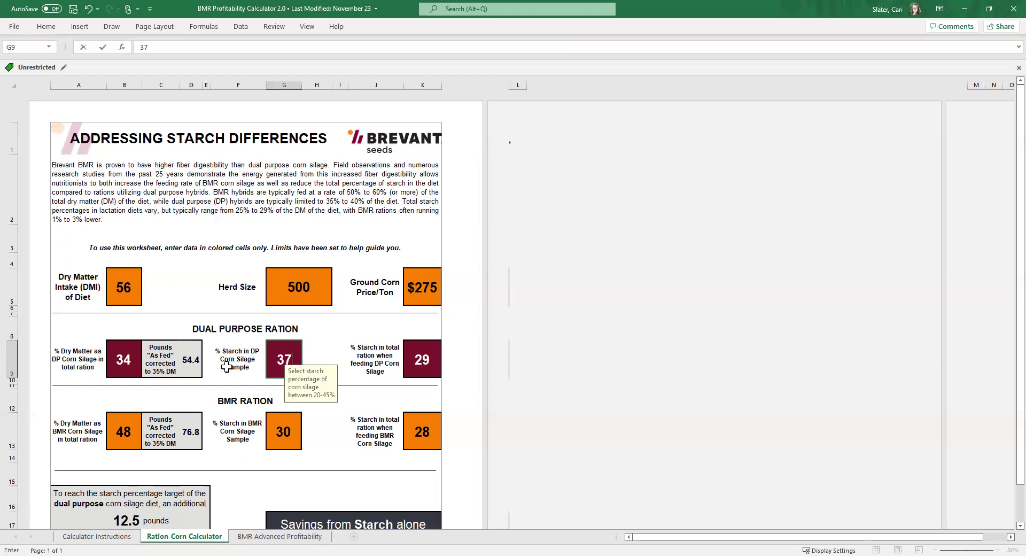
{"action": "key", "text": "Tab"}
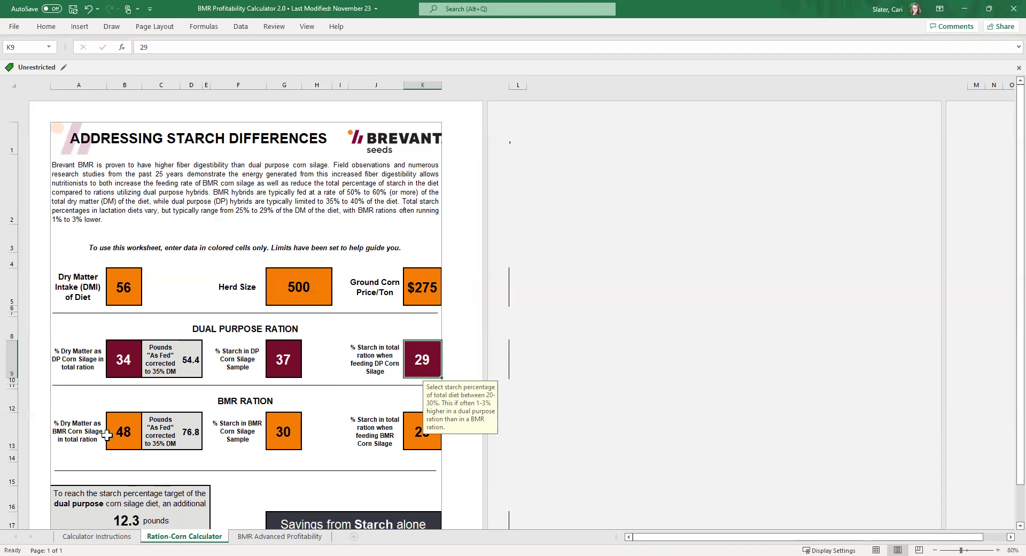
- Enter 49% as the BMR corn silage dry matter share in B13
{"action": "left_click", "coordinate": [111, 440]}
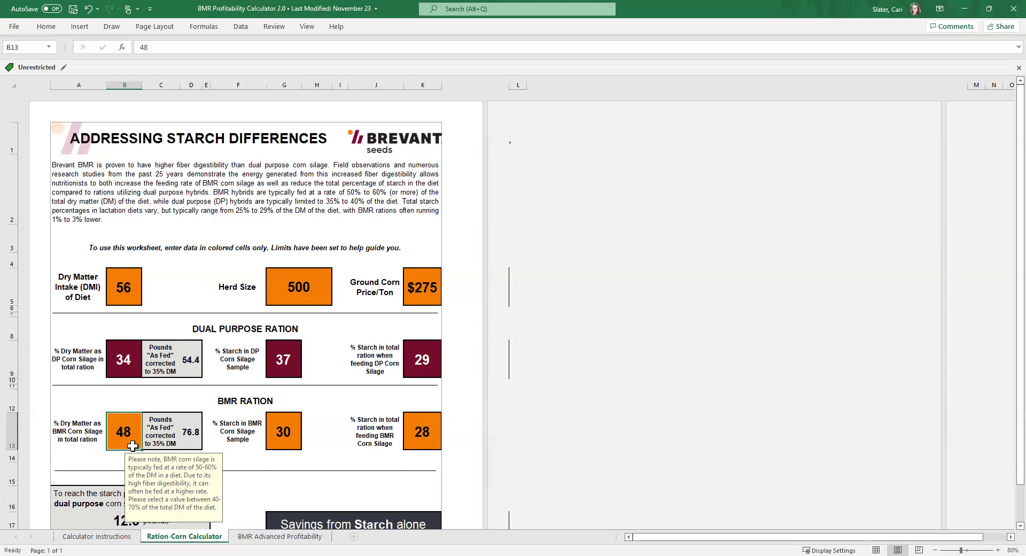
{"action": "type", "text": "49"}
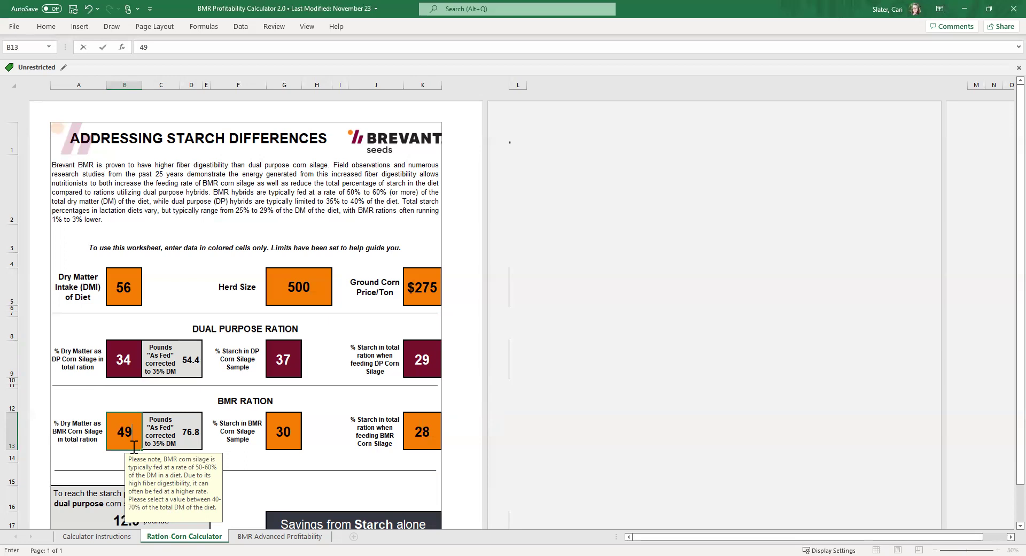
{"action": "key", "text": "Tab"}
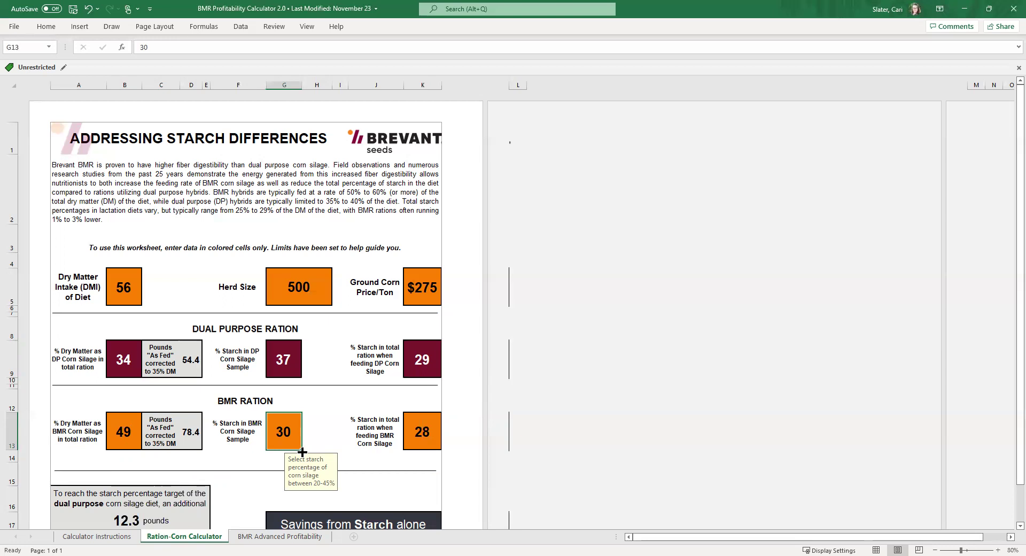
- Enter 31% BMR sample starch in G13 and 29% total ration starch in K13
{"action": "type", "text": "31"}
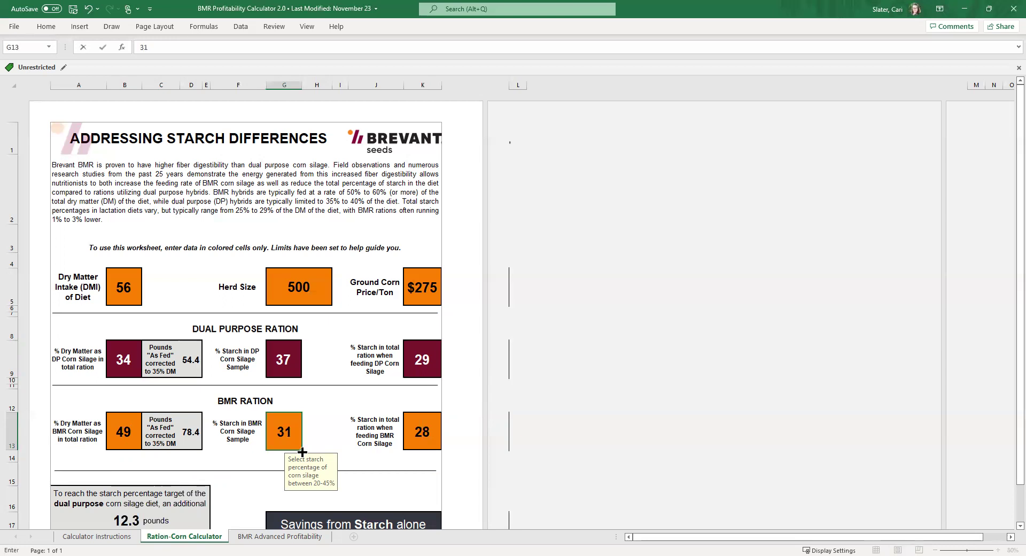
{"action": "key", "text": "Tab"}
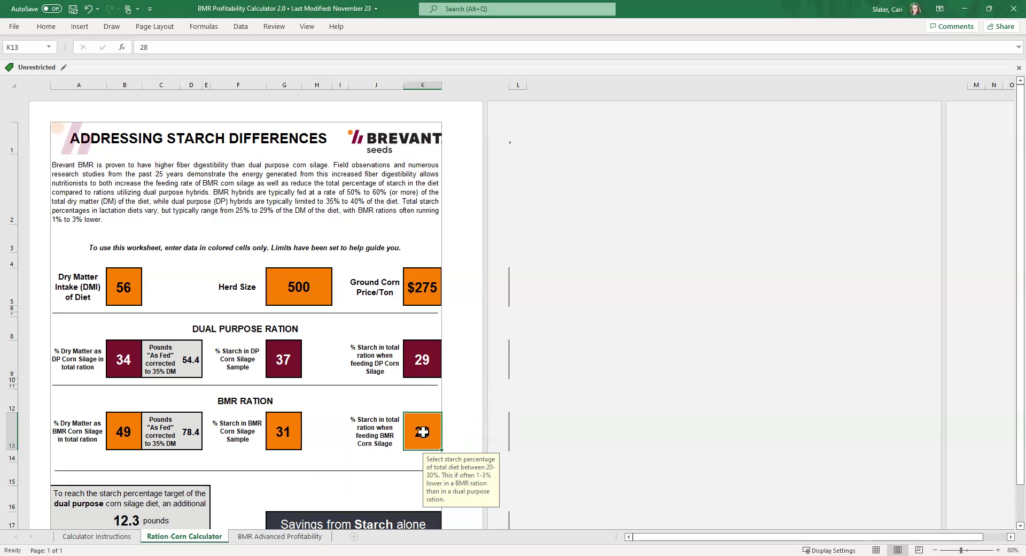
{"action": "type", "text": "29"}
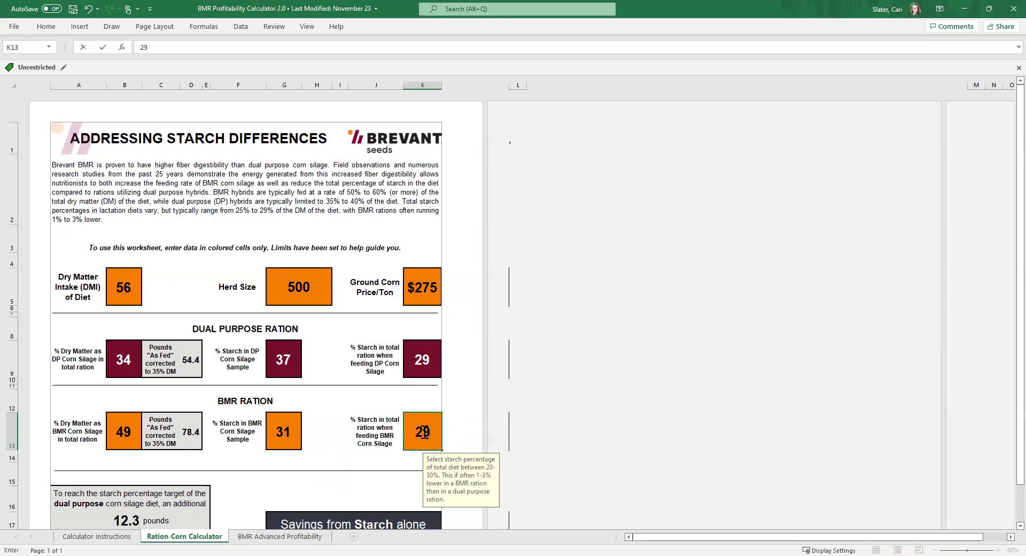
{"action": "key", "text": "Return"}
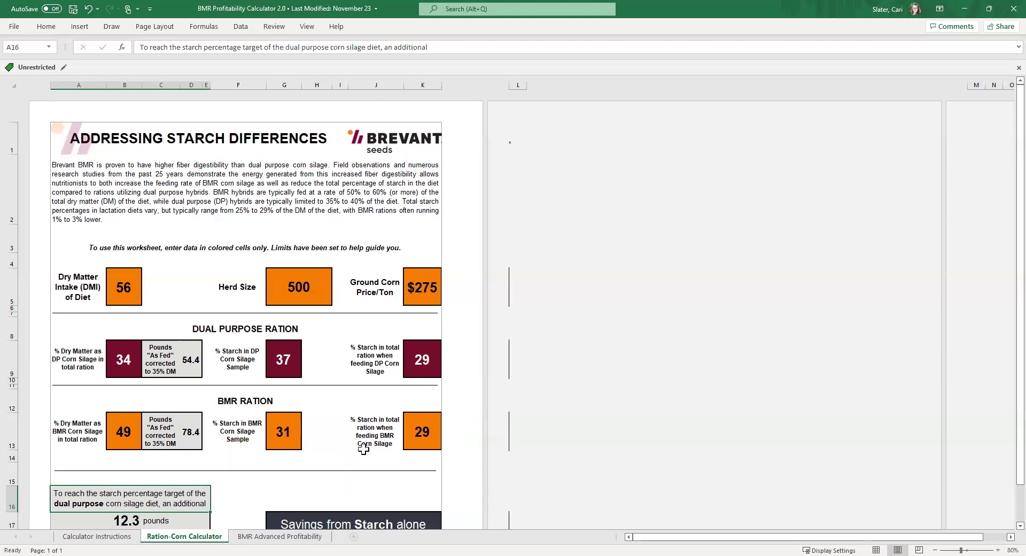
- Scroll down to the savings boxes showing $0.27/head/day and $48,903/herd/year
{"action": "scroll", "coordinate": [363, 448], "scroll_direction": "down", "scroll_amount": 3}
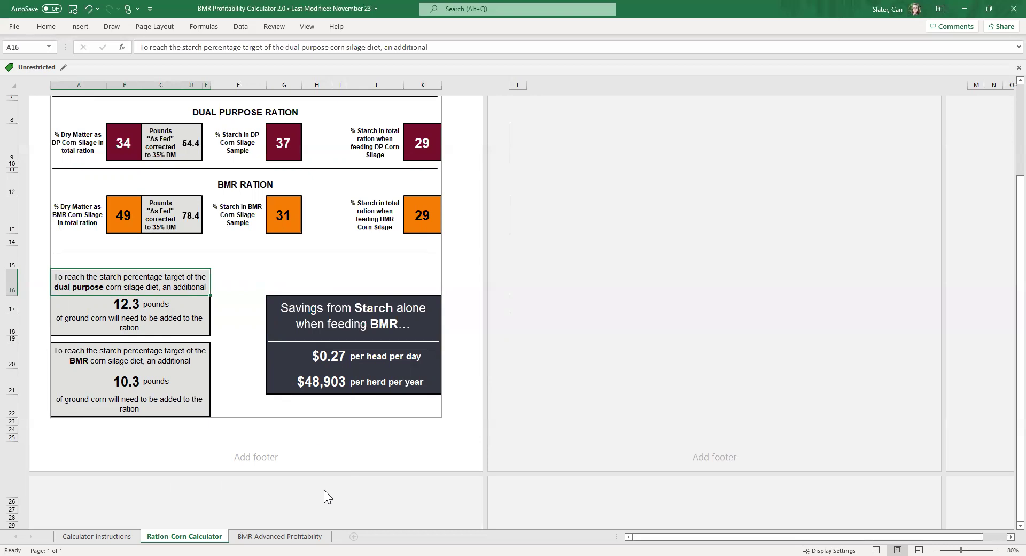
- Switch to the BMR Advanced Profitability sheet and zoom it to 120%
{"action": "left_click", "coordinate": [277, 536]}
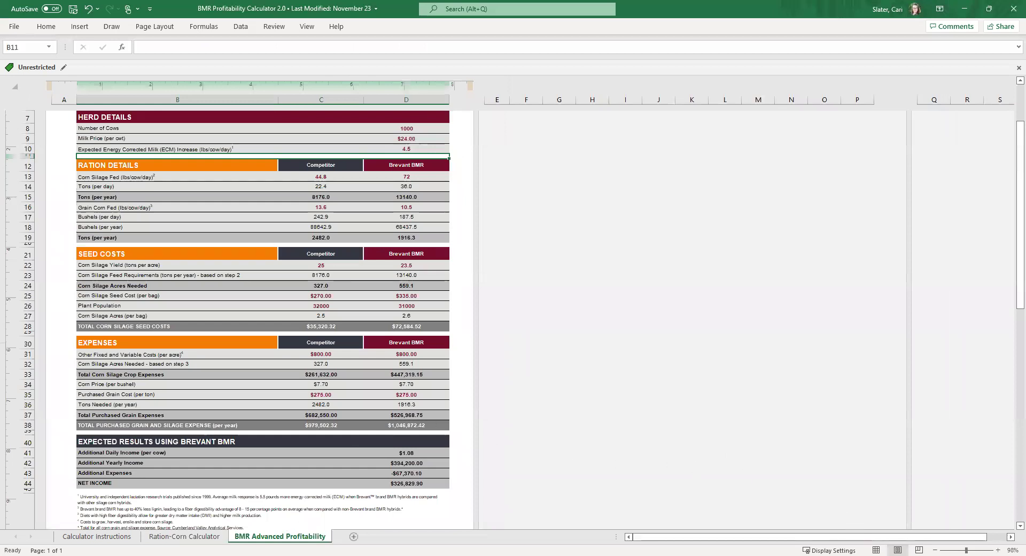
{"action": "left_click", "coordinate": [997, 550]}
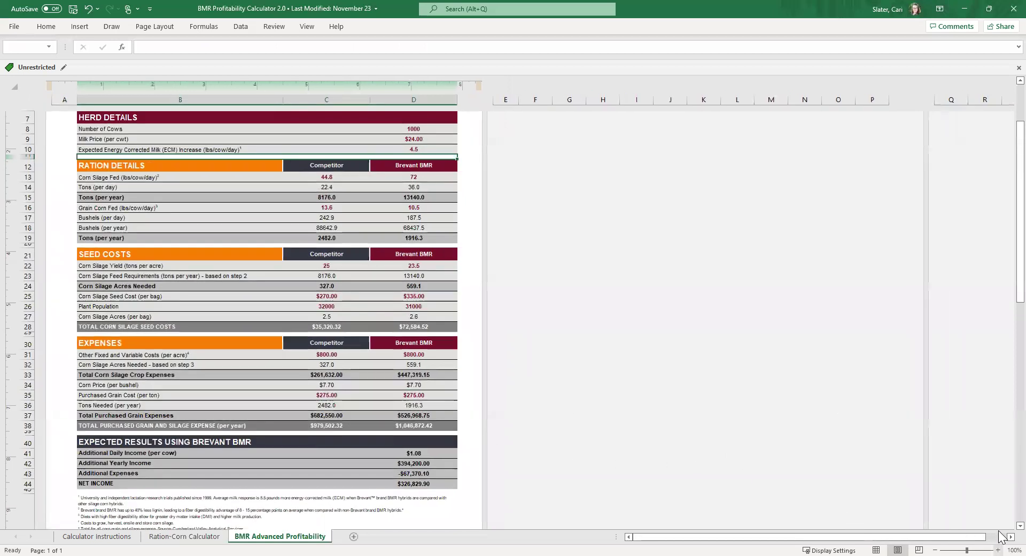
{"action": "left_click", "coordinate": [998, 550]}
{"action": "left_click", "coordinate": [997, 550]}
{"action": "scroll", "coordinate": [604, 443], "scroll_direction": "up", "scroll_amount": 3}
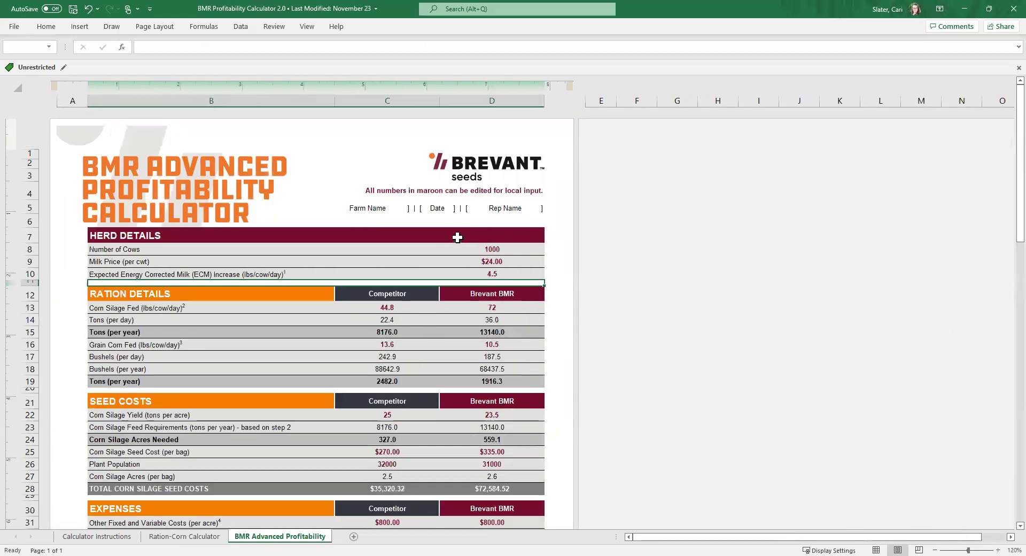
- Enter 500 for Number of Cows in D8 and 3.5 for expected ECM increase in D10
{"action": "left_click", "coordinate": [507, 249]}
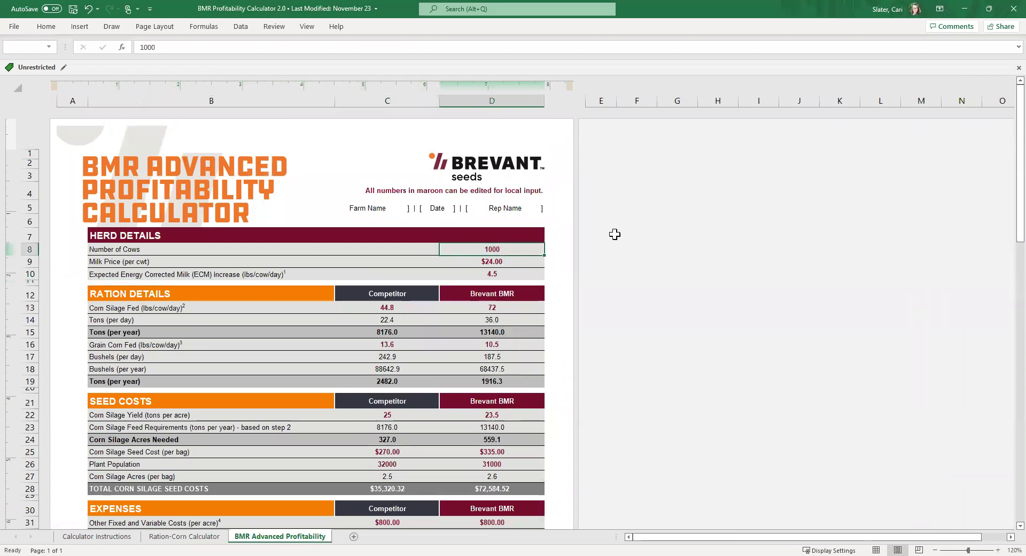
{"action": "type", "text": "500"}
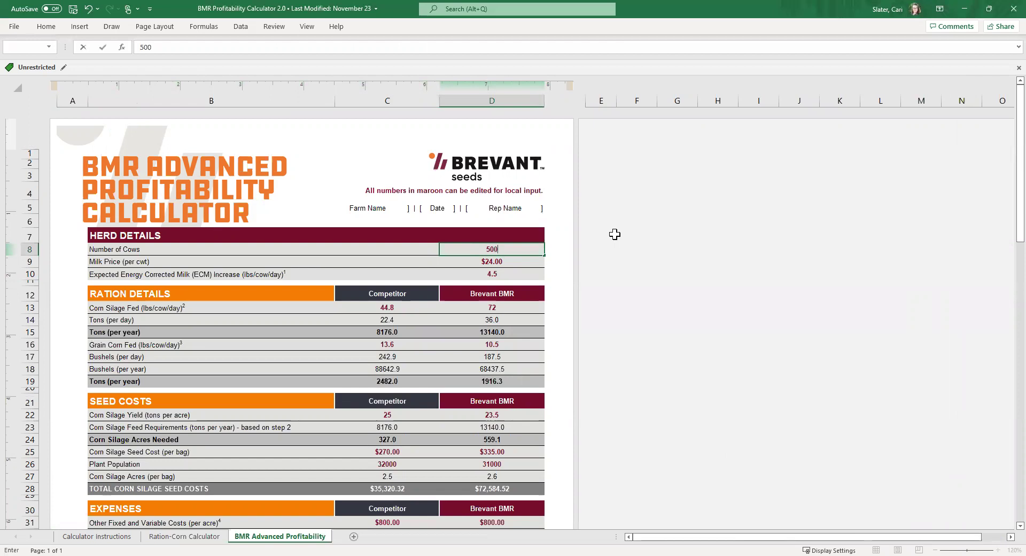
{"action": "key", "text": "Return"}
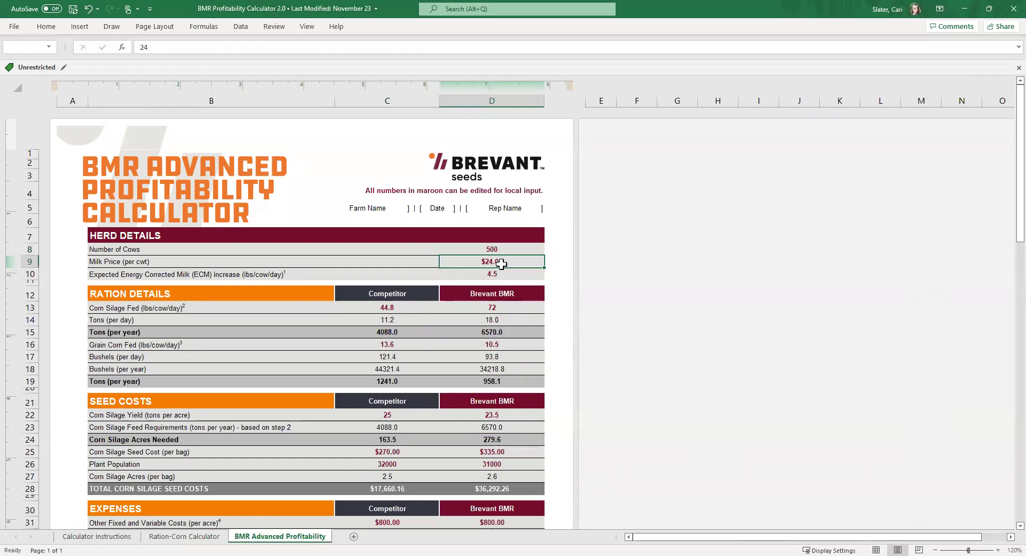
{"action": "left_click", "coordinate": [474, 271]}
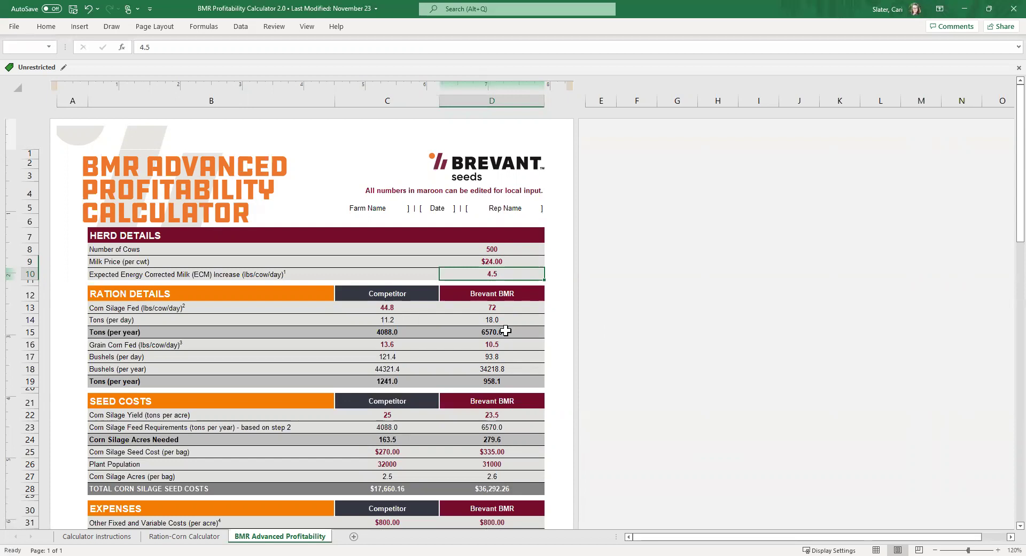
{"action": "type", "text": "3.5"}
{"action": "key", "text": "Return"}
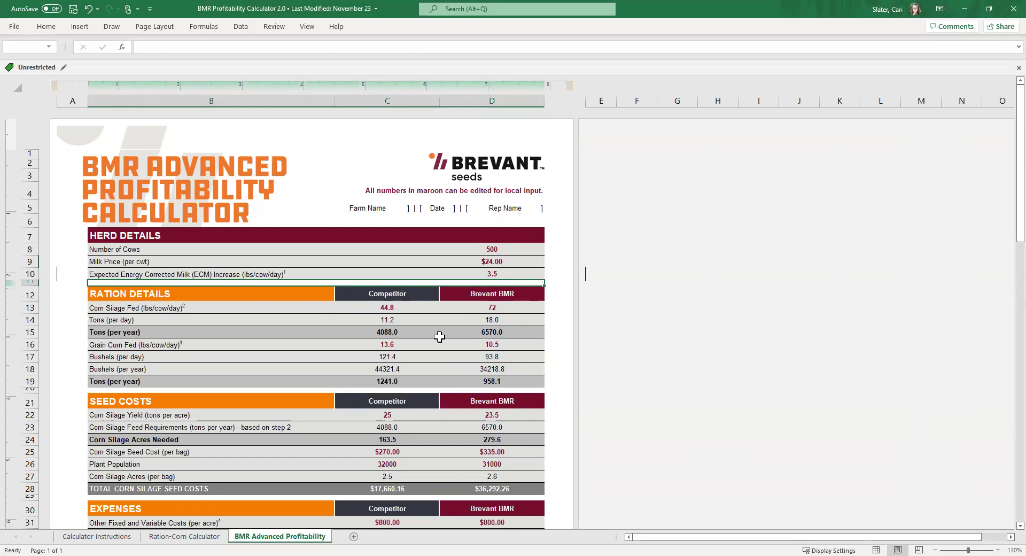
{"action": "left_click", "coordinate": [398, 309]}
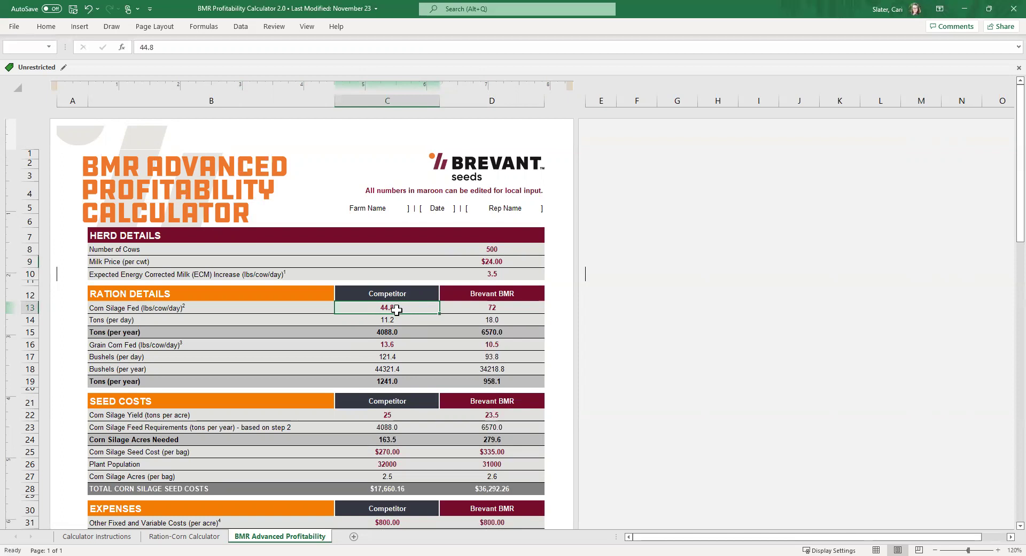
- Enter corn silage fed of 54.5 for the competitor and 78.4 for Brevant BMR
{"action": "type", "text": "54.5"}
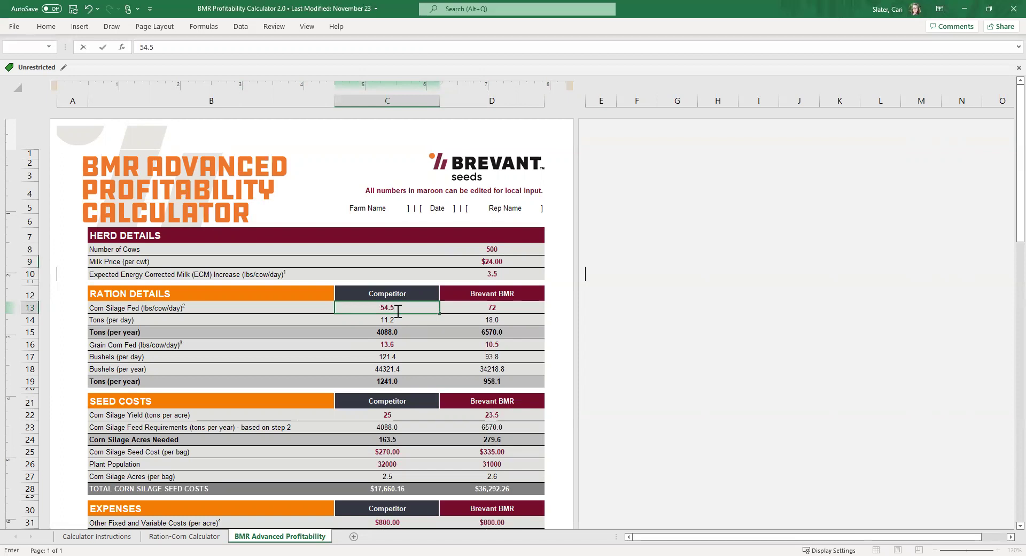
{"action": "key", "text": "Tab"}
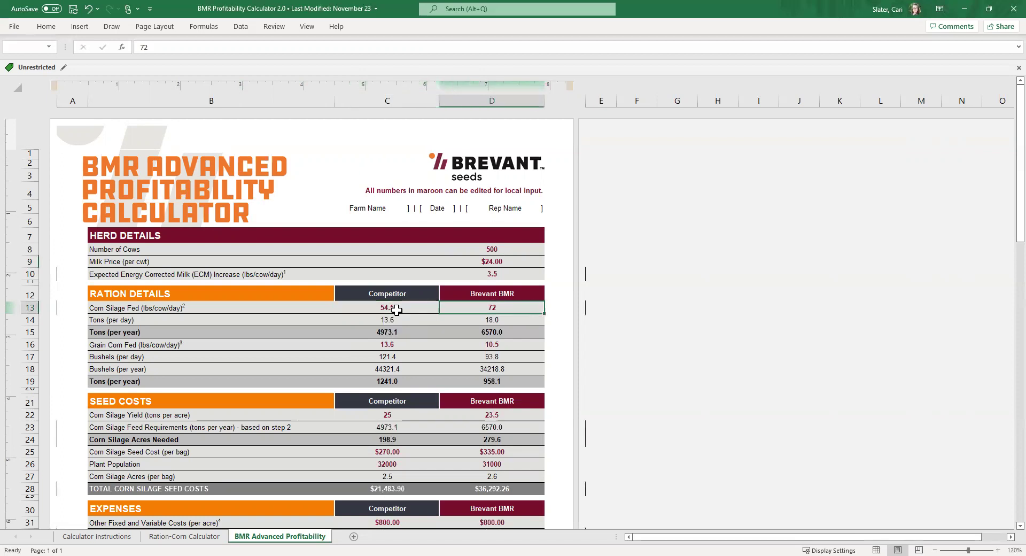
{"action": "type", "text": "78."}
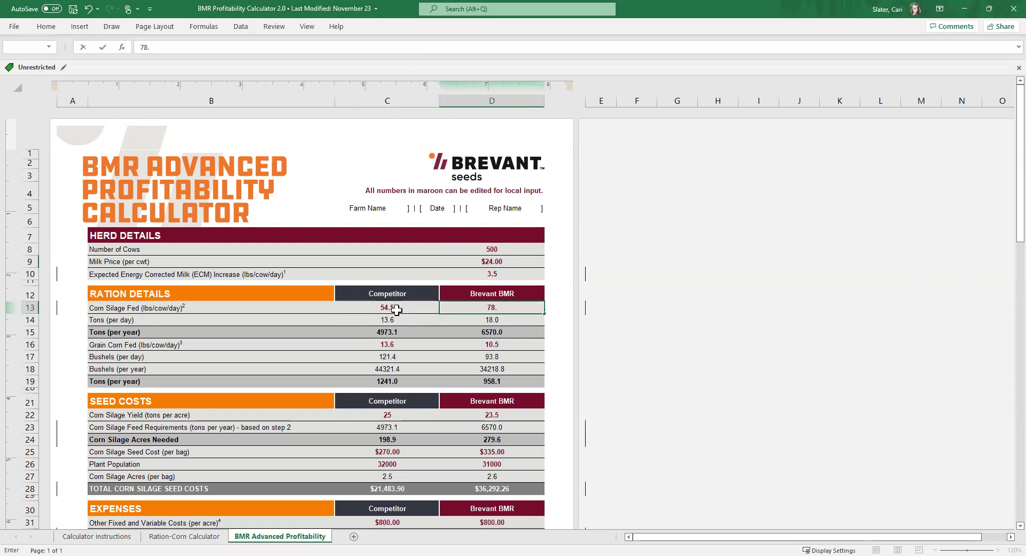
{"action": "type", "text": "4"}
{"action": "key", "text": "Return"}
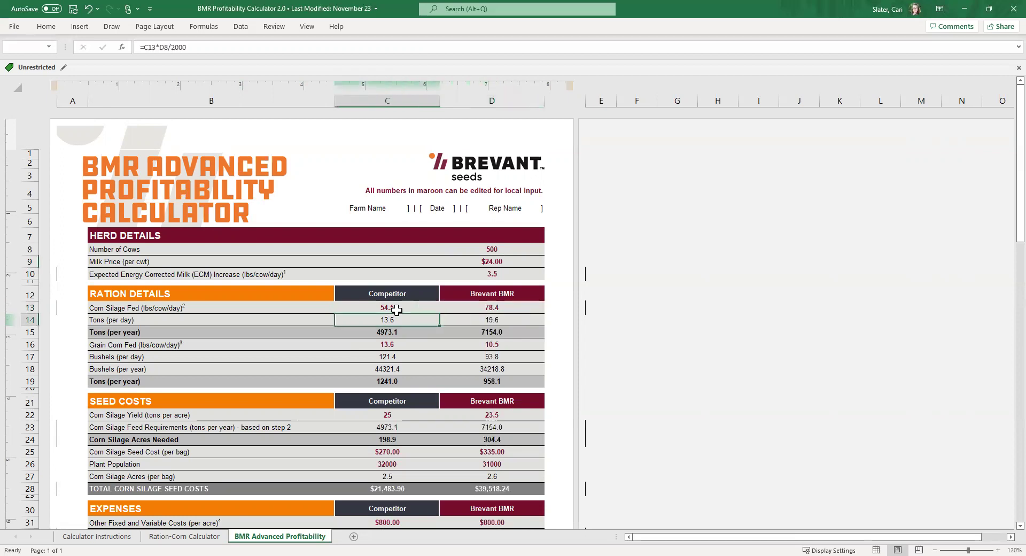
- Enter grain corn fed of 12.3 for the competitor and 10.3 for Brevant BMR
{"action": "left_click", "coordinate": [395, 345]}
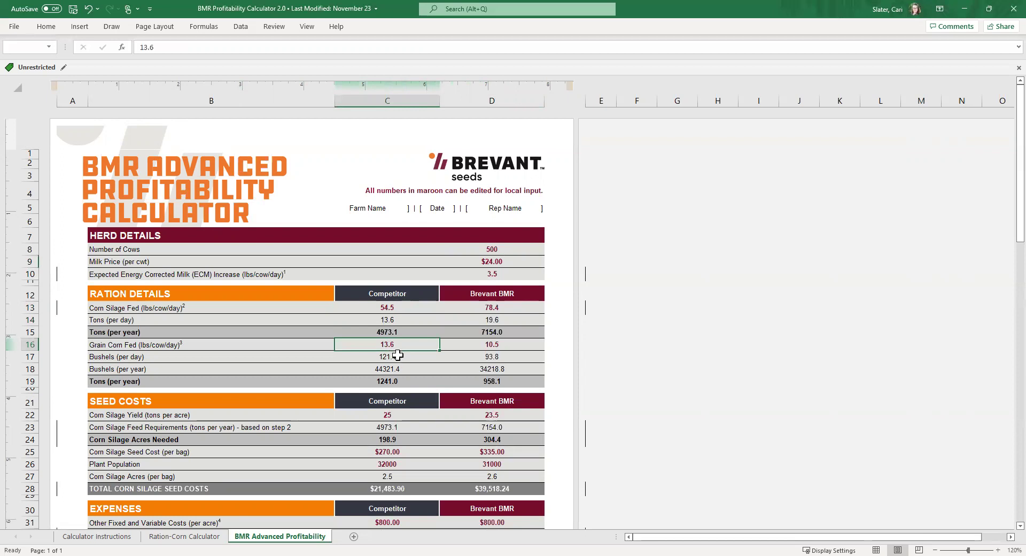
{"action": "type", "text": "12.3"}
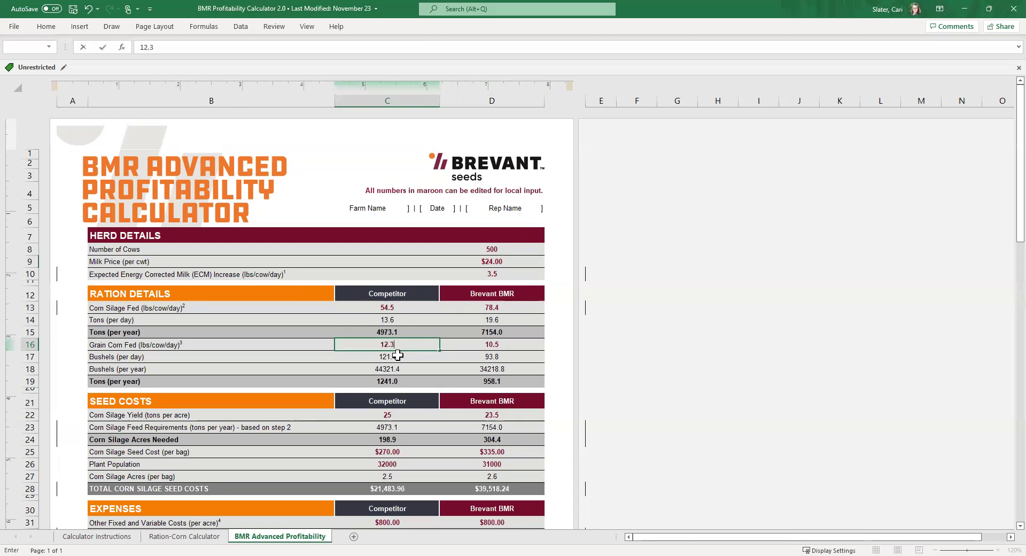
{"action": "key", "text": "Tab"}
{"action": "type", "text": "10.3"}
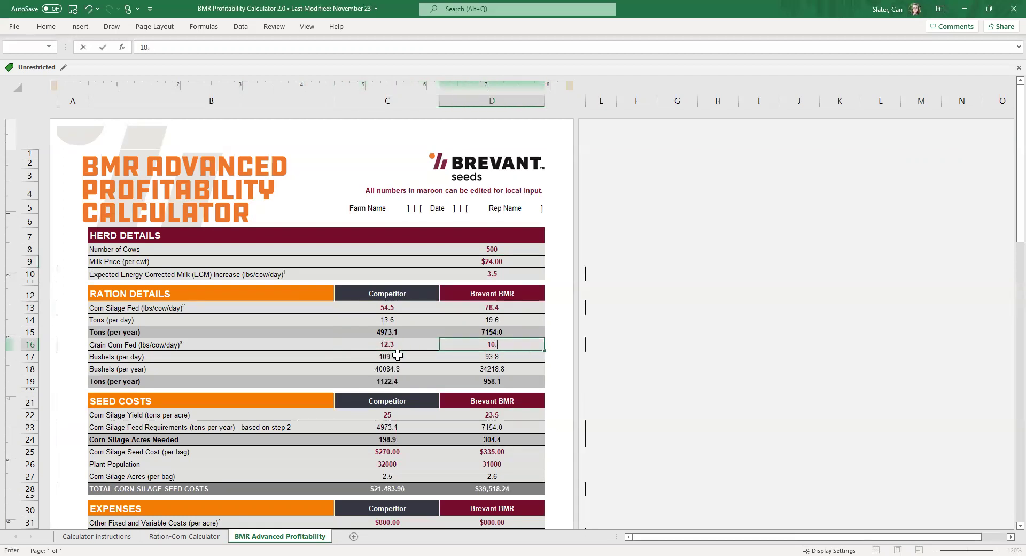
{"action": "left_click", "coordinate": [397, 355]}
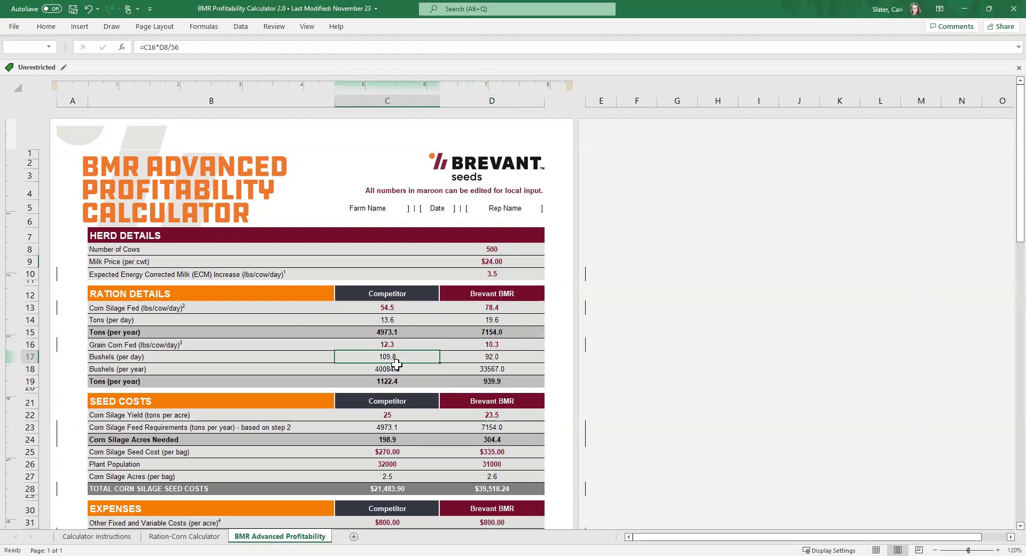
- Enter corn silage yields of 24 (competitor) and 22.5 (Brevant BMR) tons per acre
{"action": "left_click", "coordinate": [393, 415]}
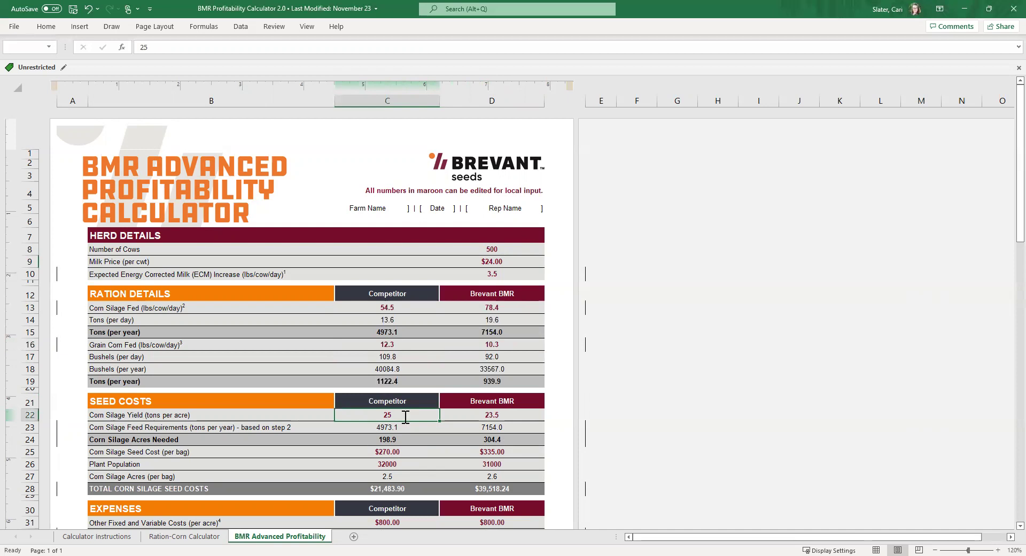
{"action": "type", "text": "24"}
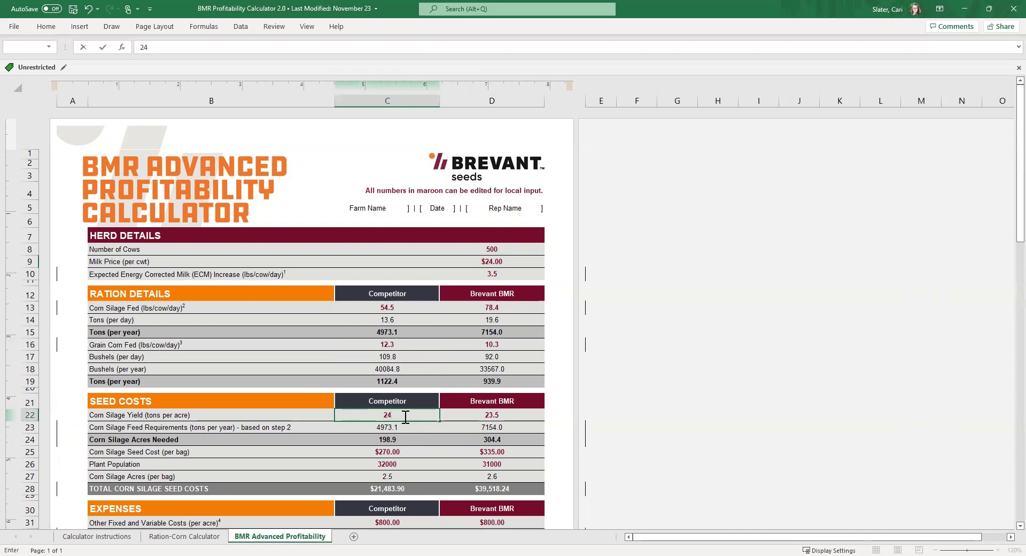
{"action": "key", "text": "Tab"}
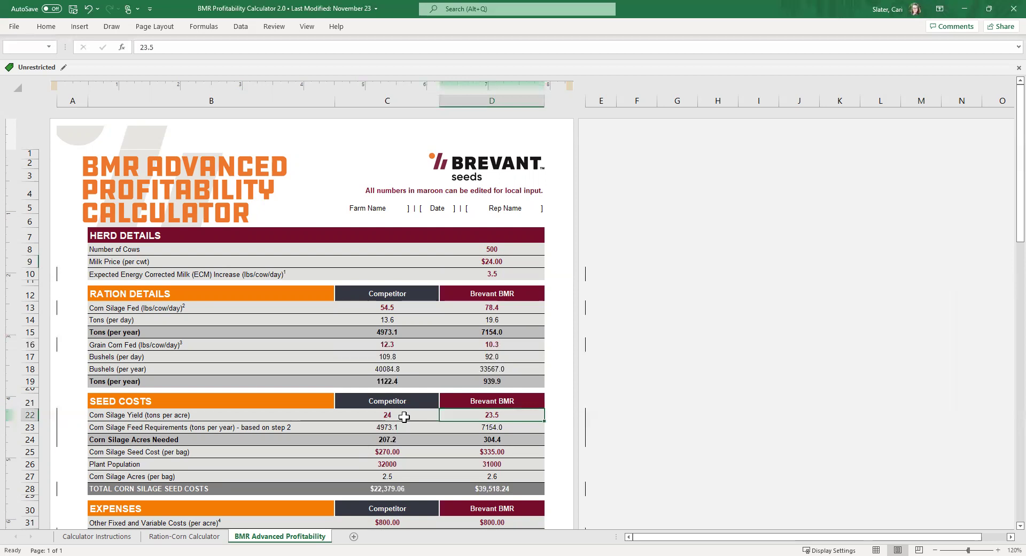
{"action": "type", "text": "22.5"}
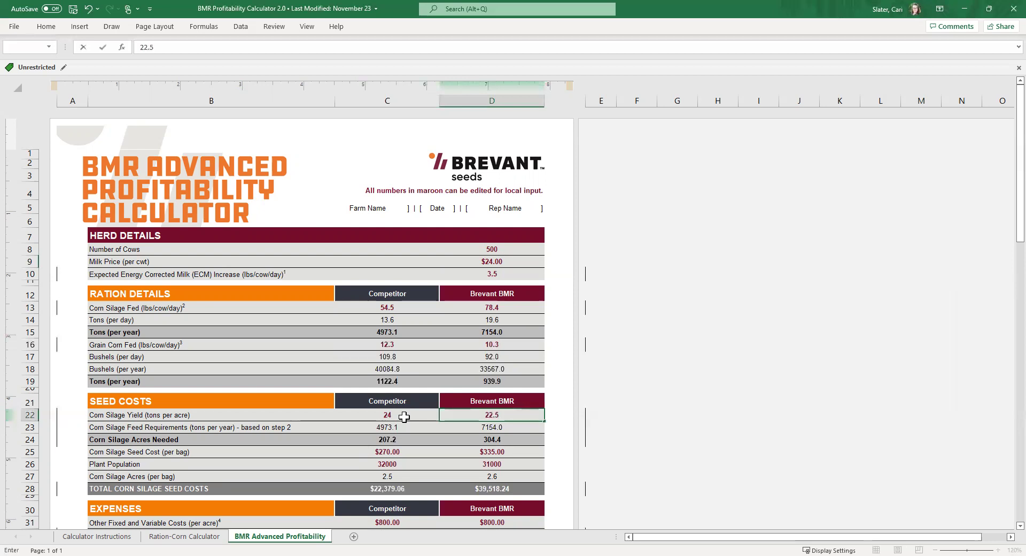
{"action": "key", "text": "Tab"}
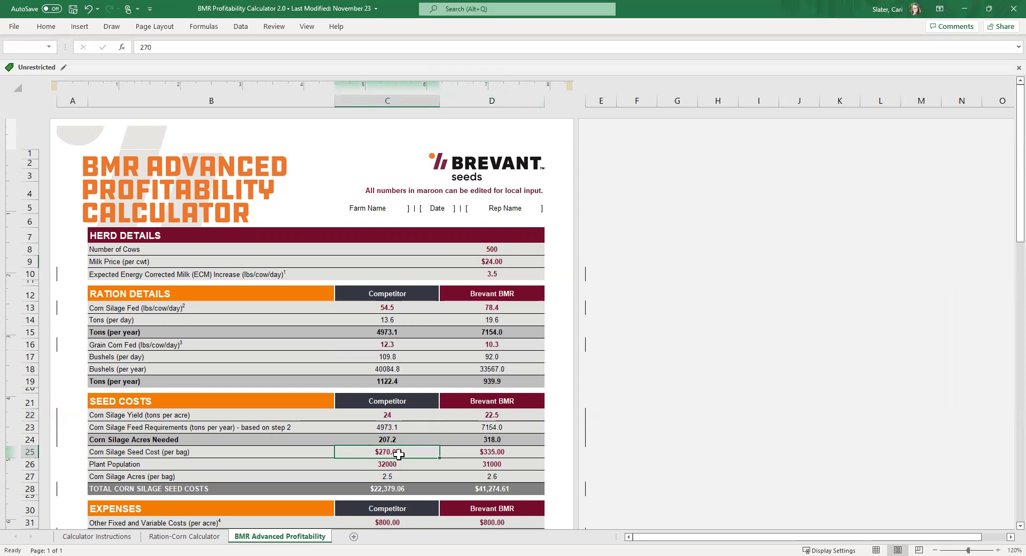
- Set the competitor seed cost to $275 per bag
{"action": "type", "text": "275"}
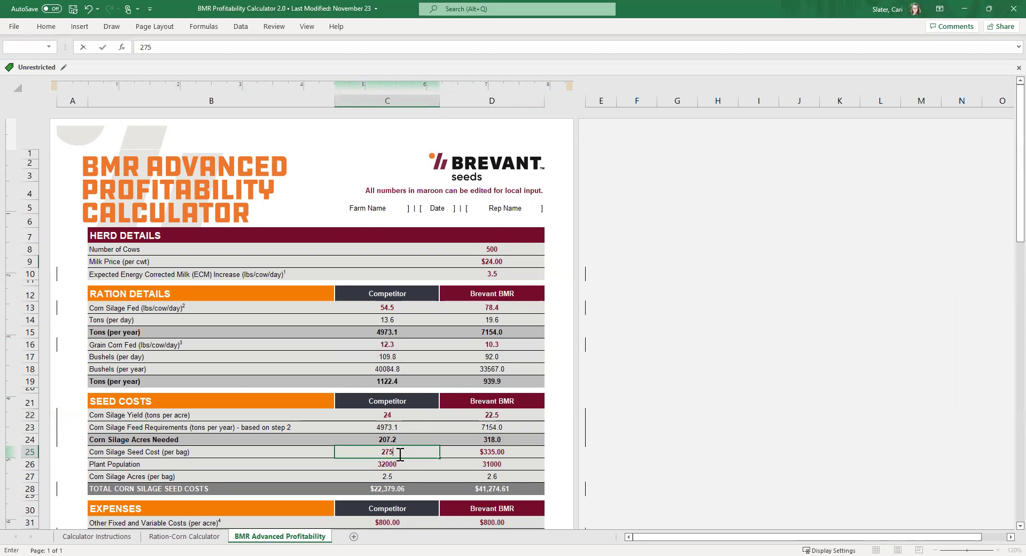
{"action": "key", "text": "Tab"}
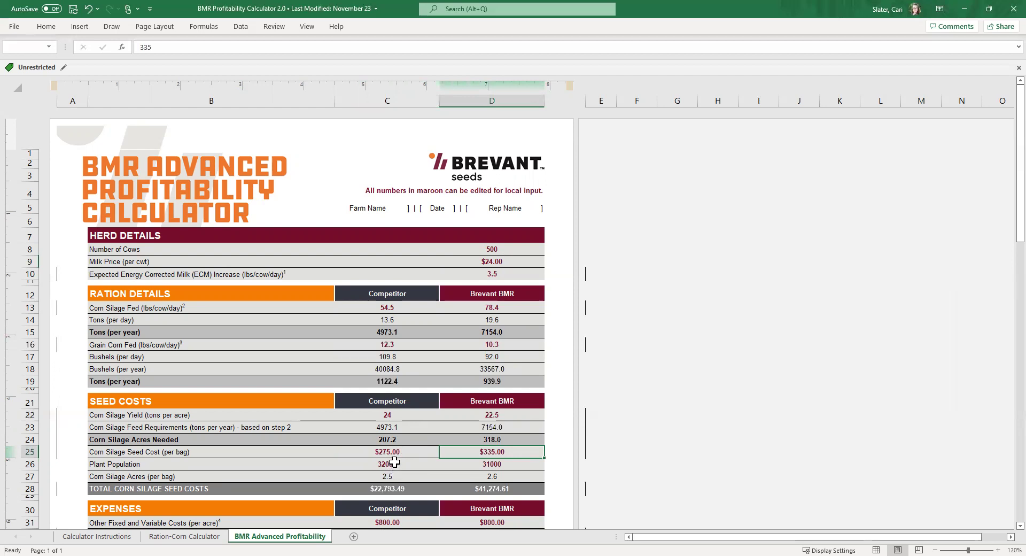
{"action": "left_click", "coordinate": [396, 465]}
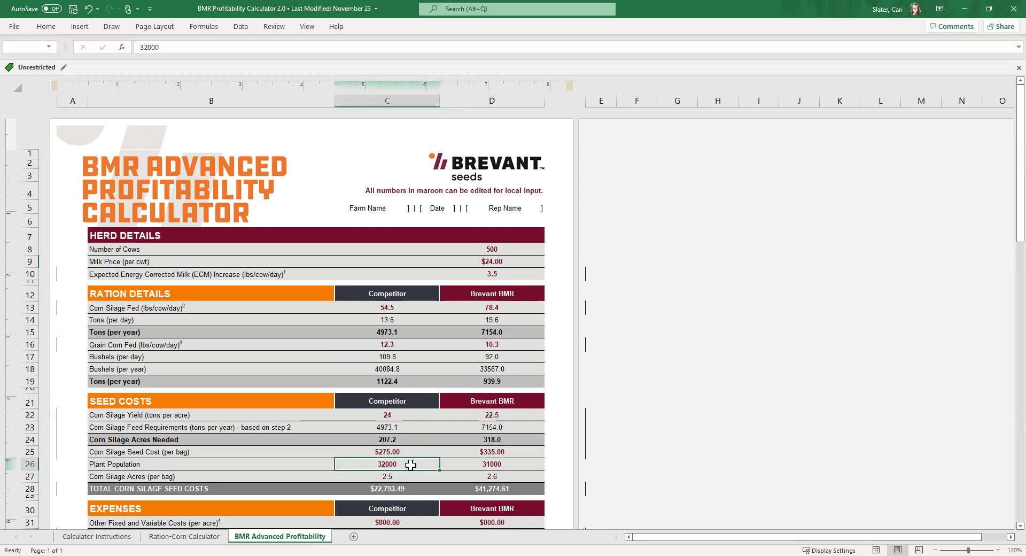
{"action": "left_click", "coordinate": [507, 465]}
{"action": "scroll", "coordinate": [508, 465], "scroll_direction": "down", "scroll_amount": 1}
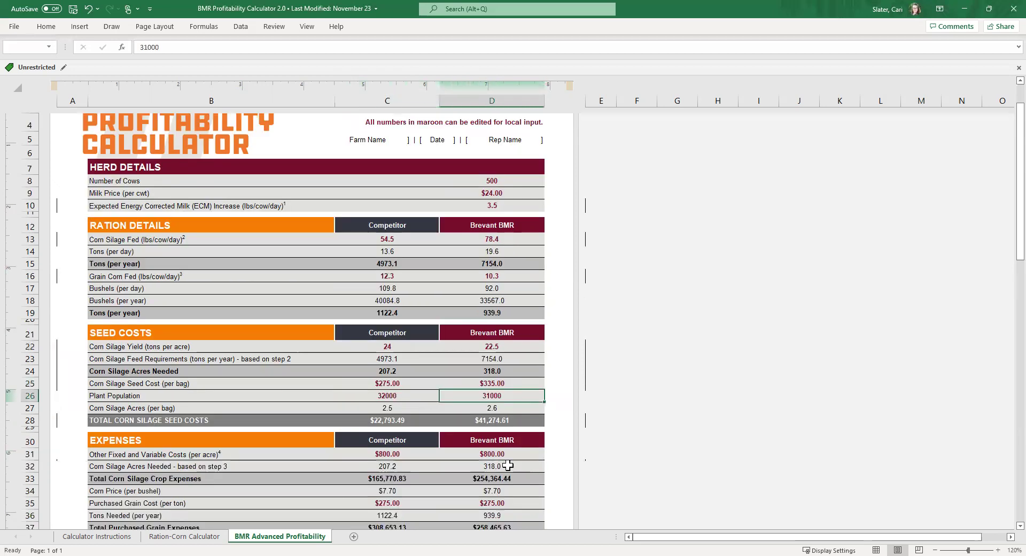
{"action": "left_click", "coordinate": [411, 455]}
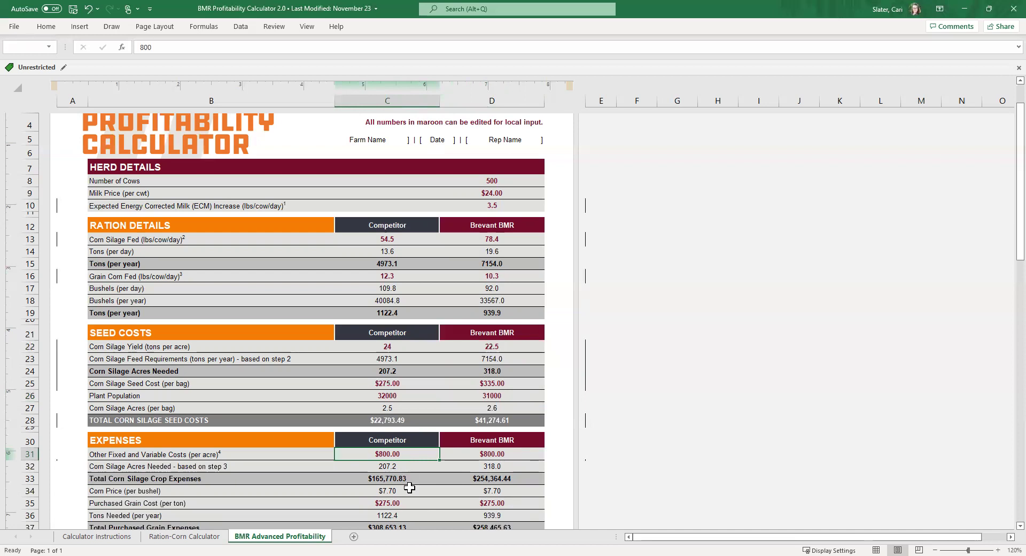
{"action": "left_click", "coordinate": [408, 506]}
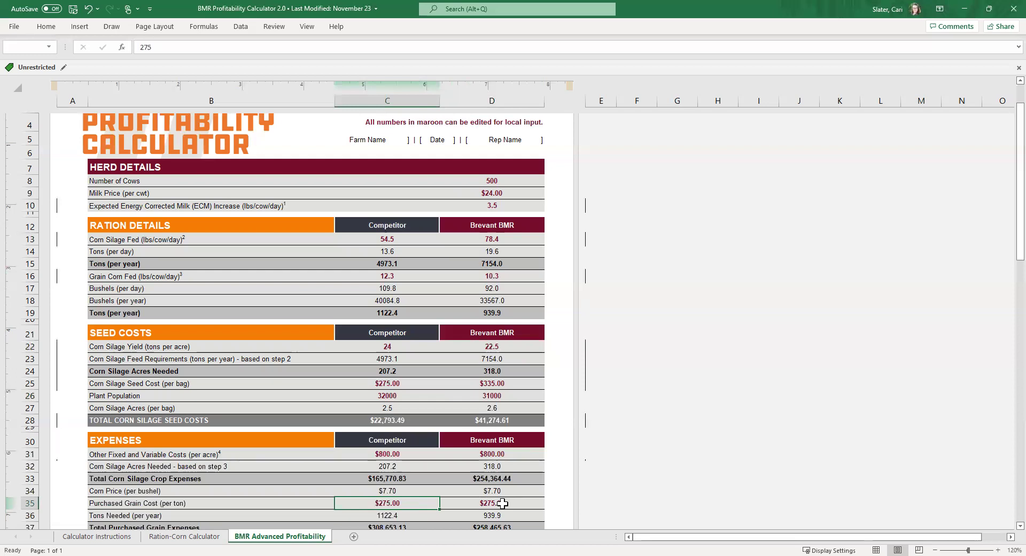
- Scroll down to Expected Results rows 40–44, showing $96,412.77 net income
{"action": "scroll", "coordinate": [502, 502], "scroll_direction": "down", "scroll_amount": 3}
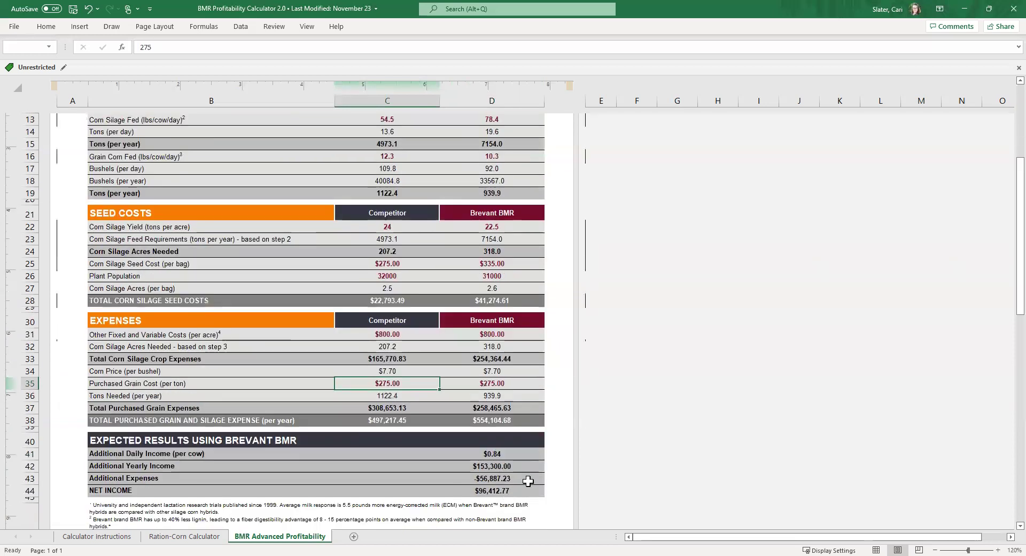